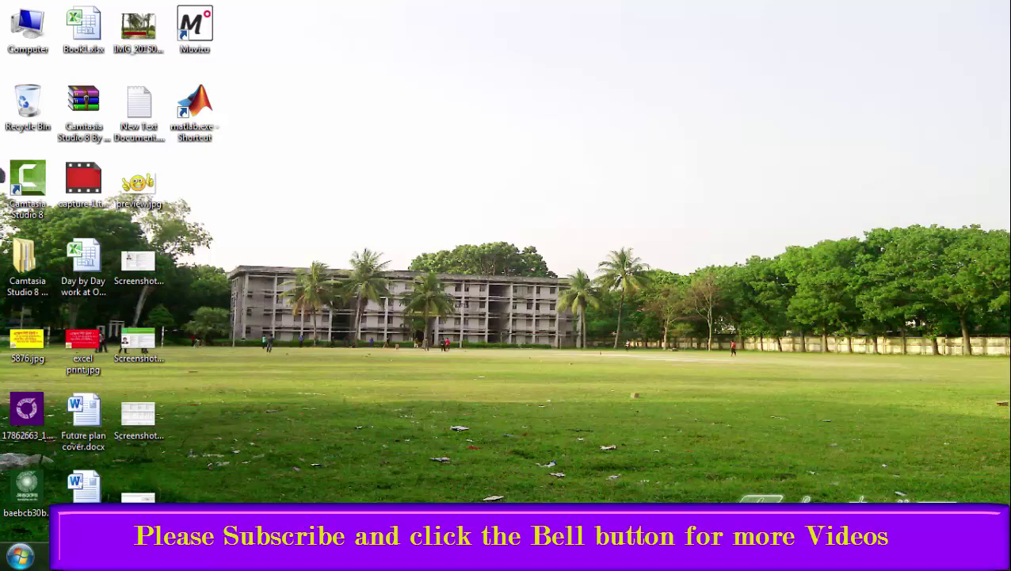
# Launch PowerPoint 2010 by searching 'power' from the Windows 7 Start menu
pyautogui.click(19, 556)
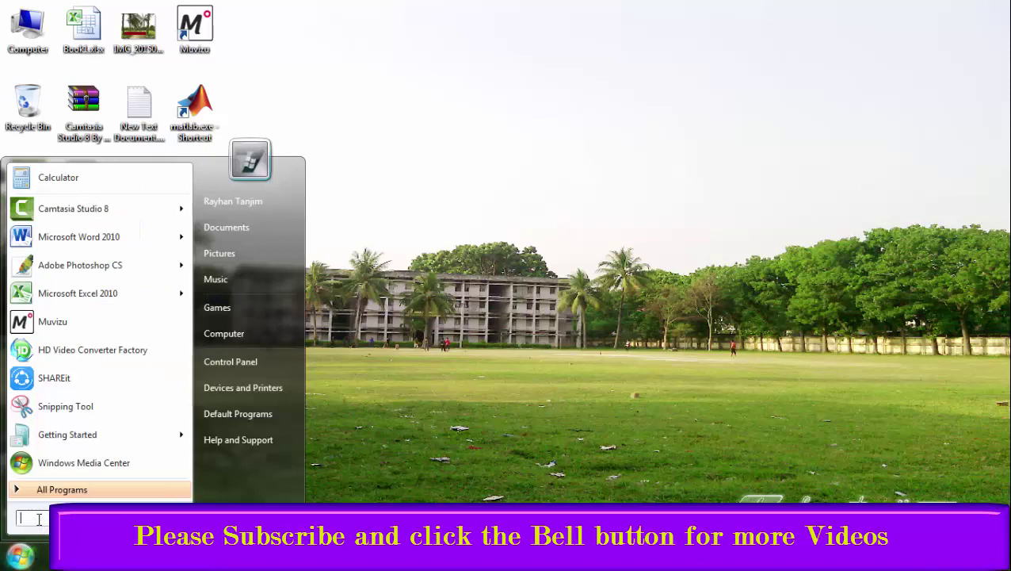
pyautogui.write('power')
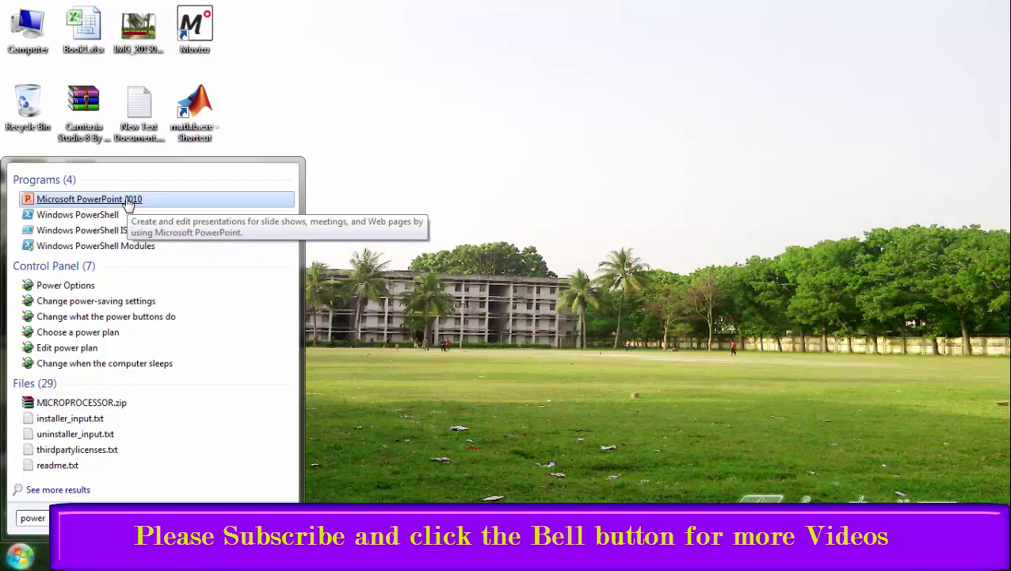
pyautogui.click(128, 202)
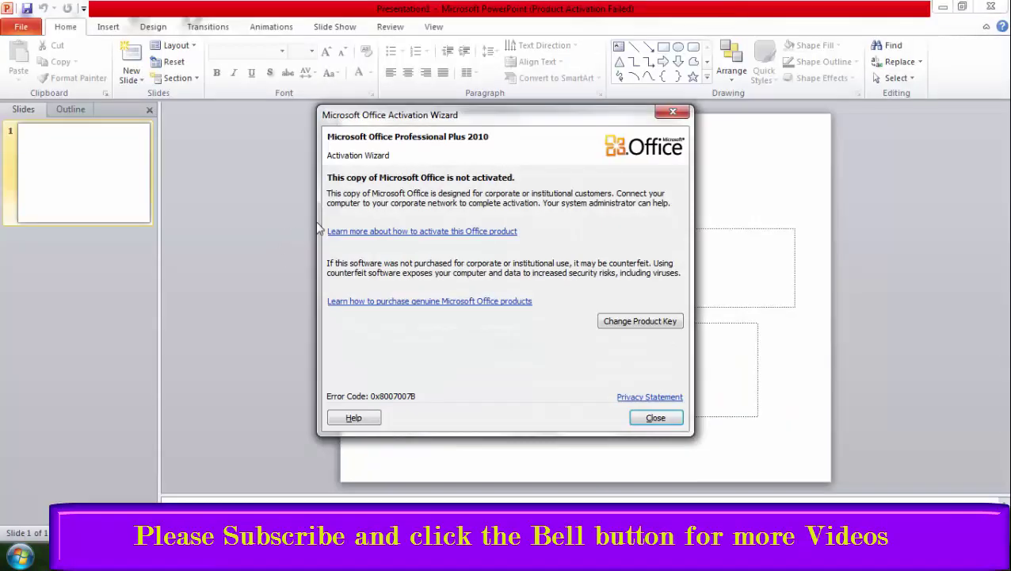
# Dismiss the activation notice, select the title placeholder, and bring up the Design themes
pyautogui.click(656, 418)
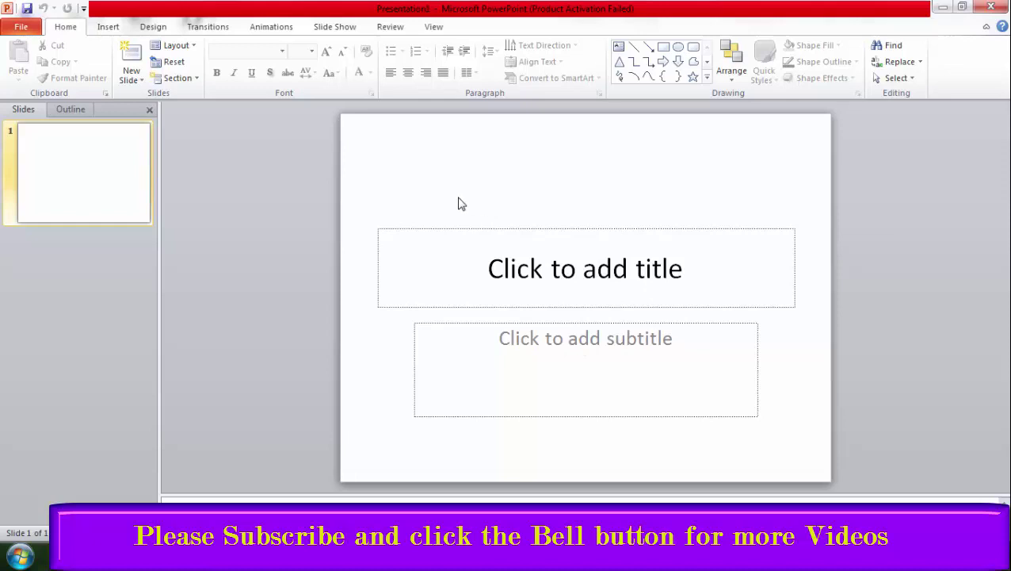
pyautogui.click(61, 184)
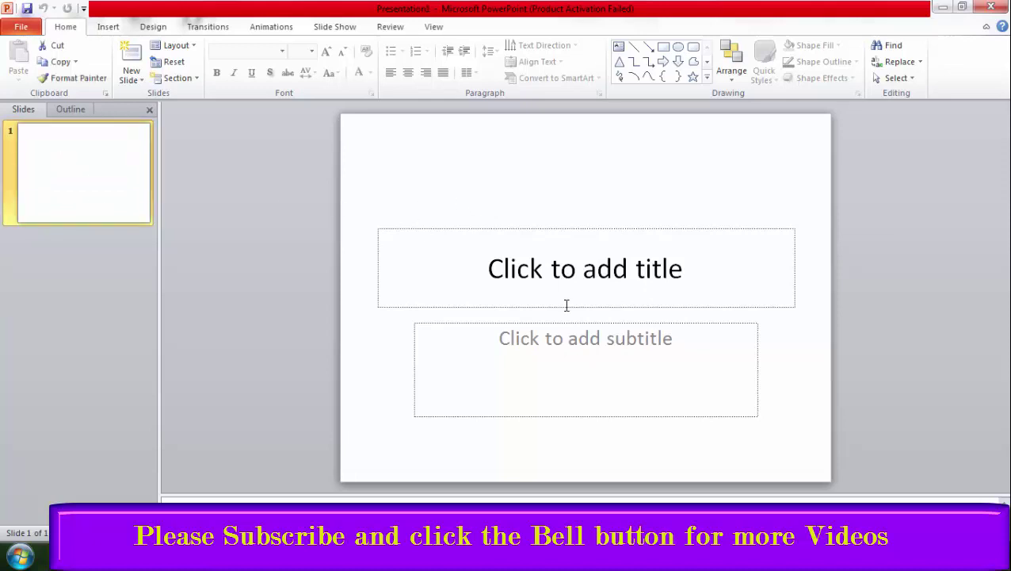
pyautogui.click(558, 272)
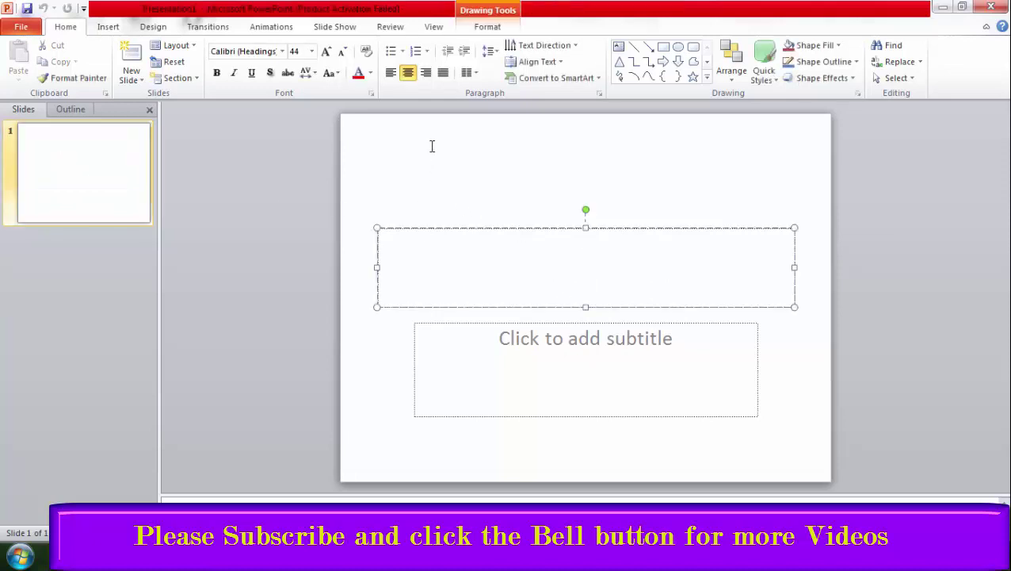
pyautogui.click(151, 30)
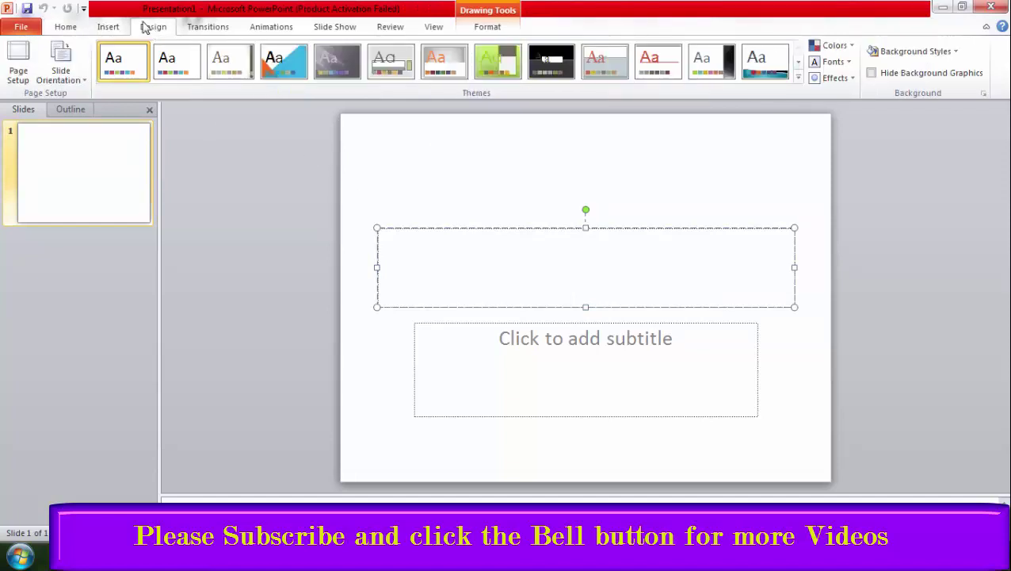
pyautogui.click(71, 28)
# Browse the Themes gallery, try a dark blue theme, then apply the gray-green theme
pyautogui.click(111, 27)
pyautogui.click(146, 29)
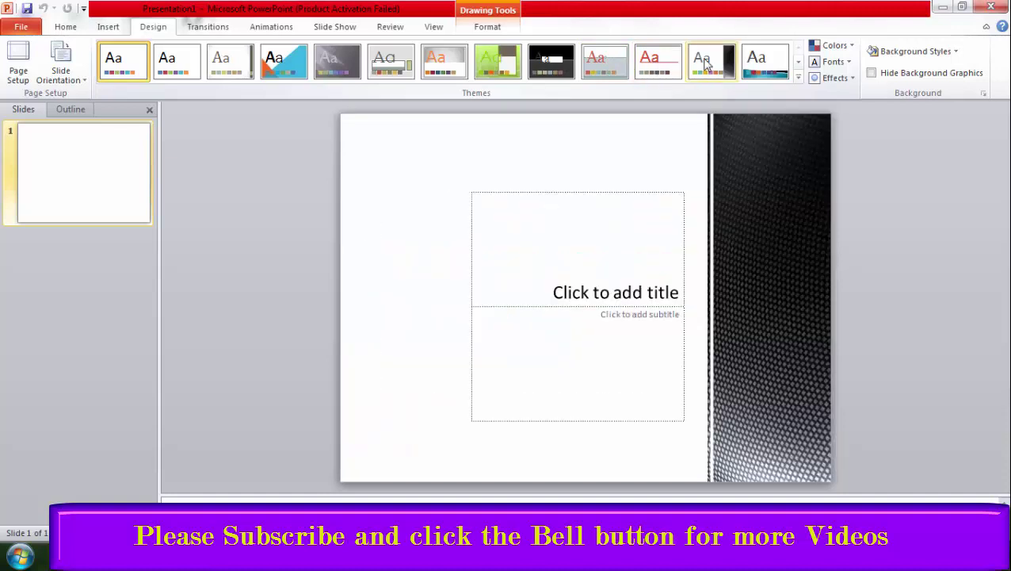
pyautogui.click(798, 62)
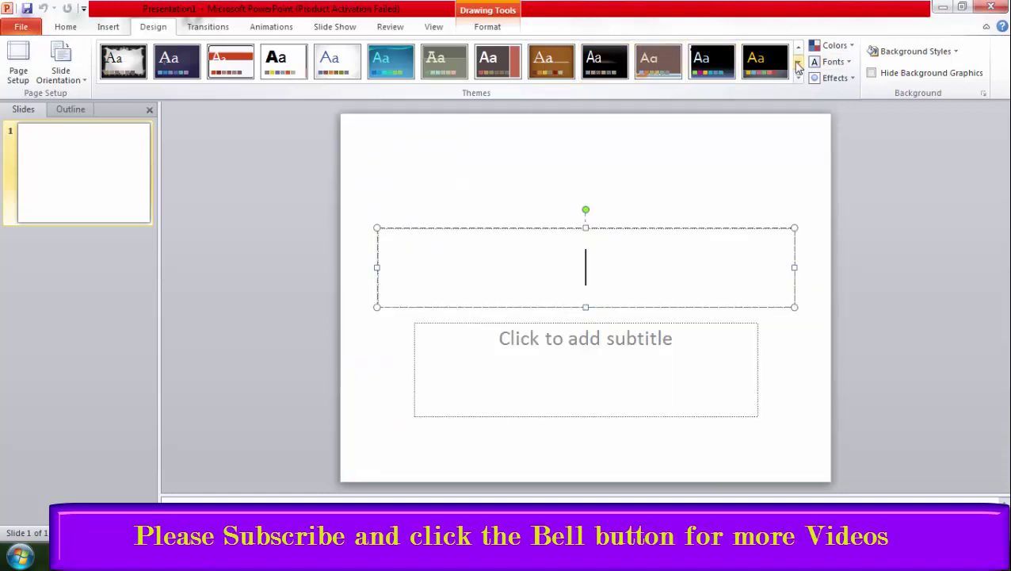
pyautogui.click(799, 63)
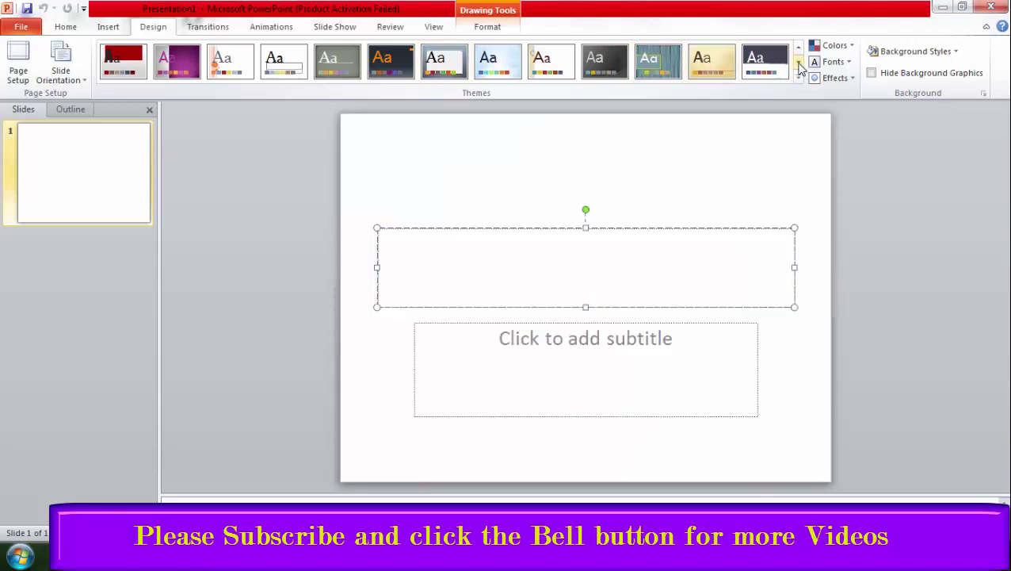
pyautogui.click(799, 63)
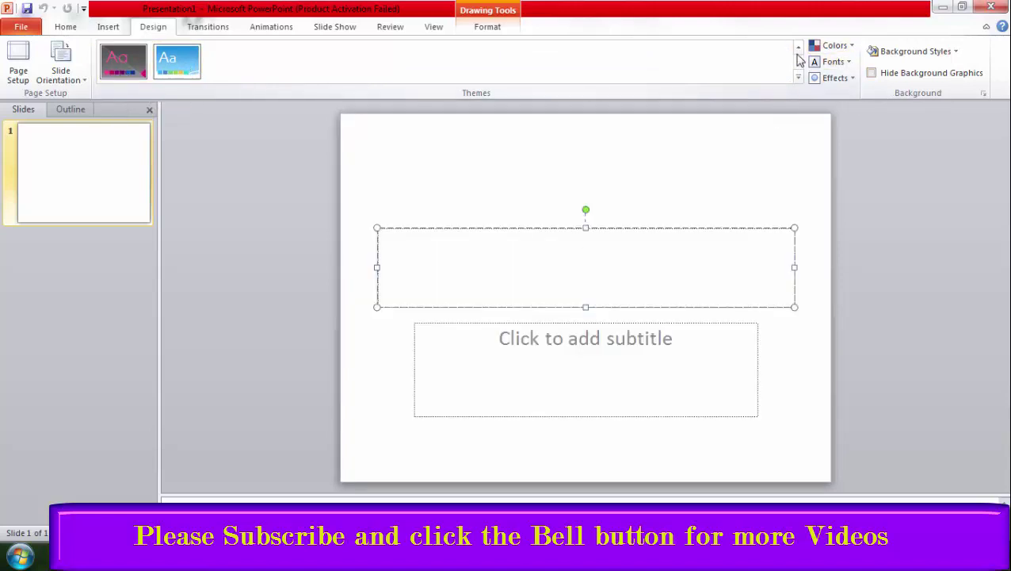
pyautogui.click(799, 49)
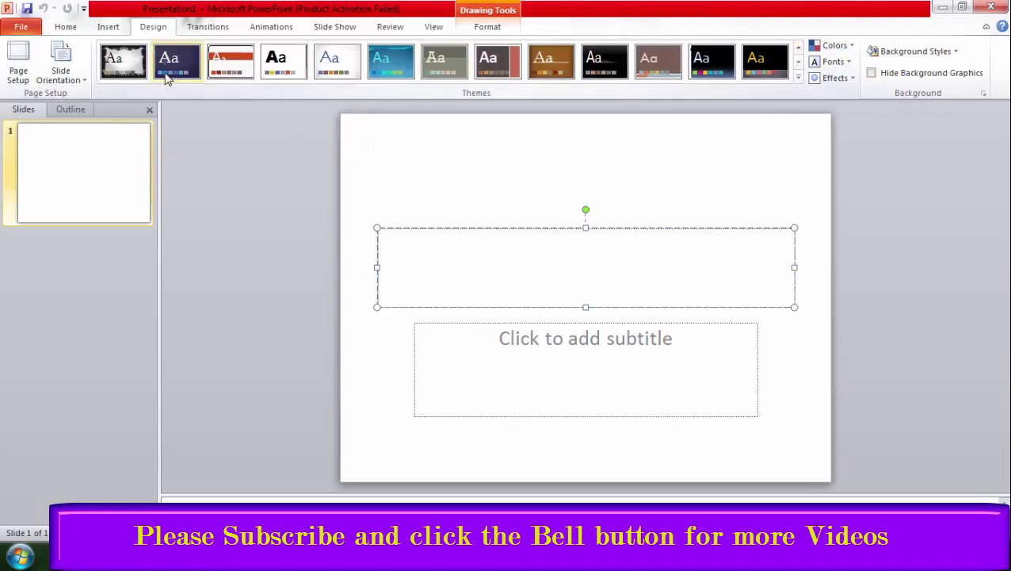
pyautogui.click(183, 71)
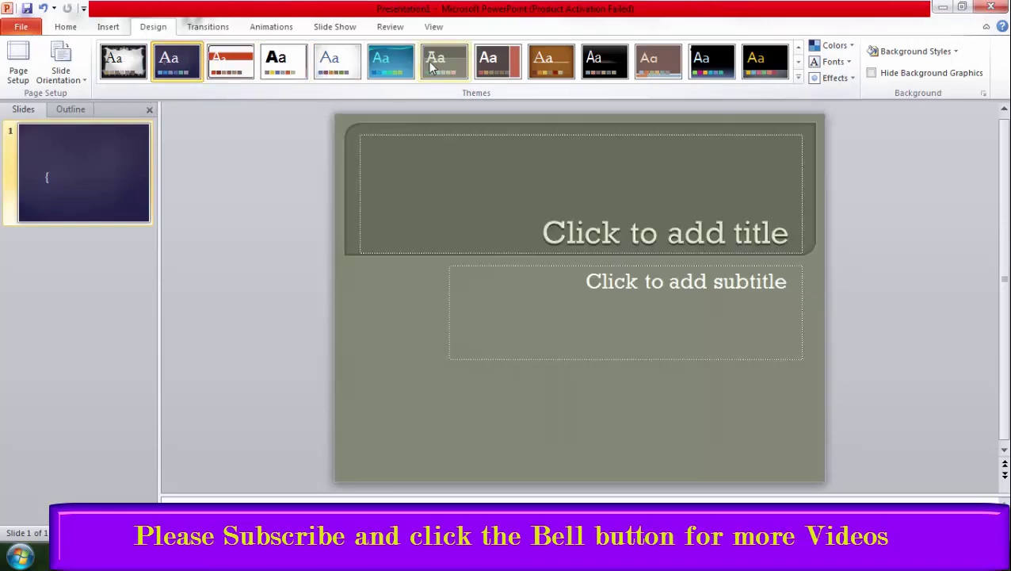
pyautogui.click(432, 67)
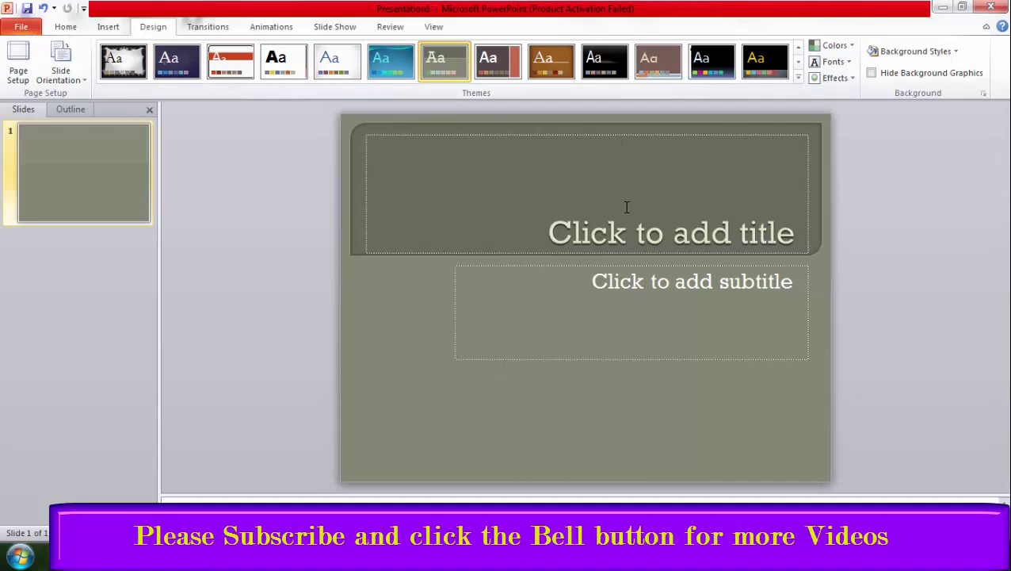
# Type the Bengali title 'কিভাবে একটি স্লাইড তৈরি করতে হয়' phonetically into the title placeholder
pyautogui.click(620, 230)
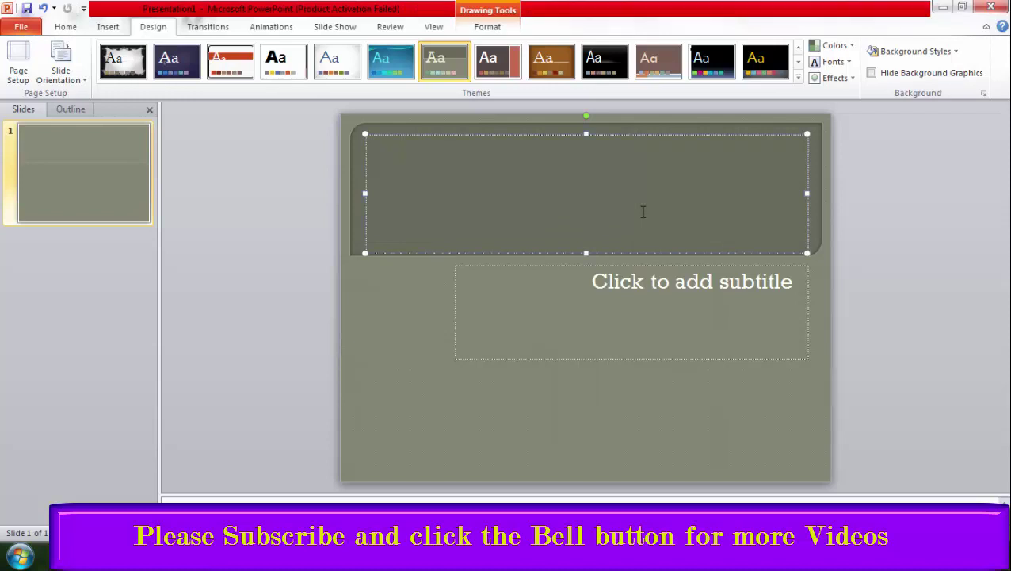
pyautogui.write('kivab')
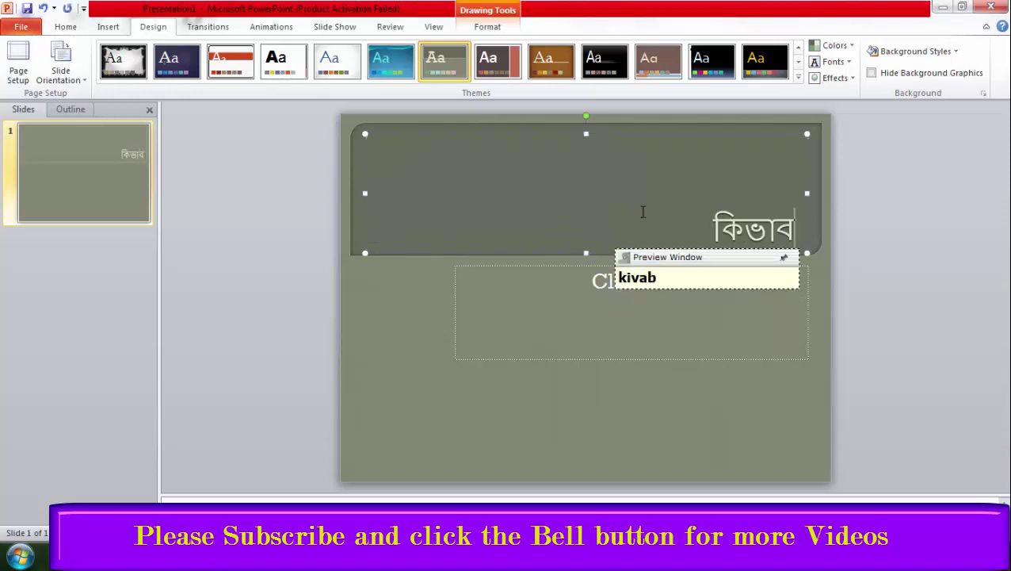
pyautogui.write('e ekoTi s')
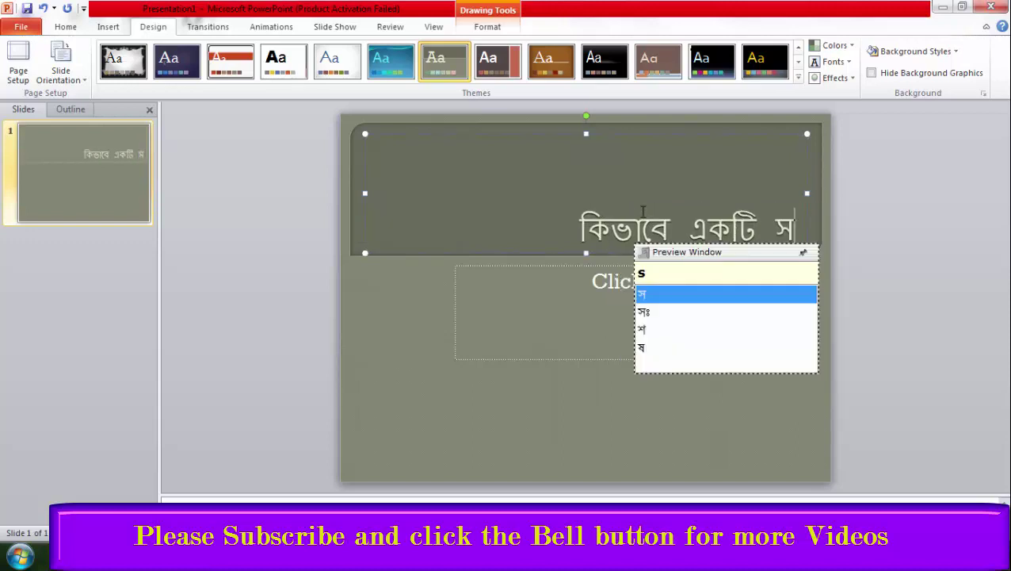
pyautogui.write('k')
pyautogui.press('BackSpace')
pyautogui.press('BackSpace')
pyautogui.write('sa')
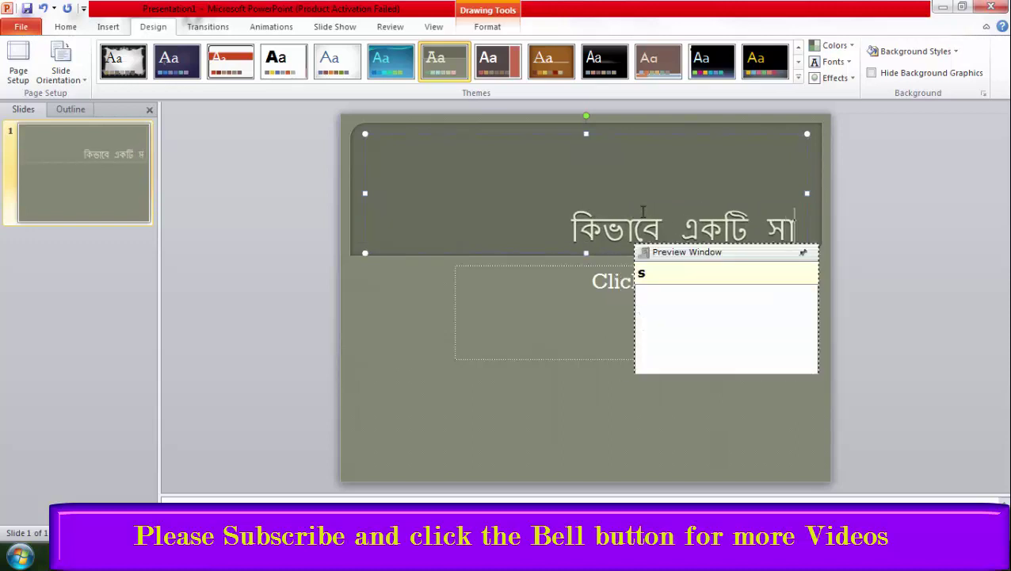
pyautogui.press('BackSpace')
pyautogui.write('lai')
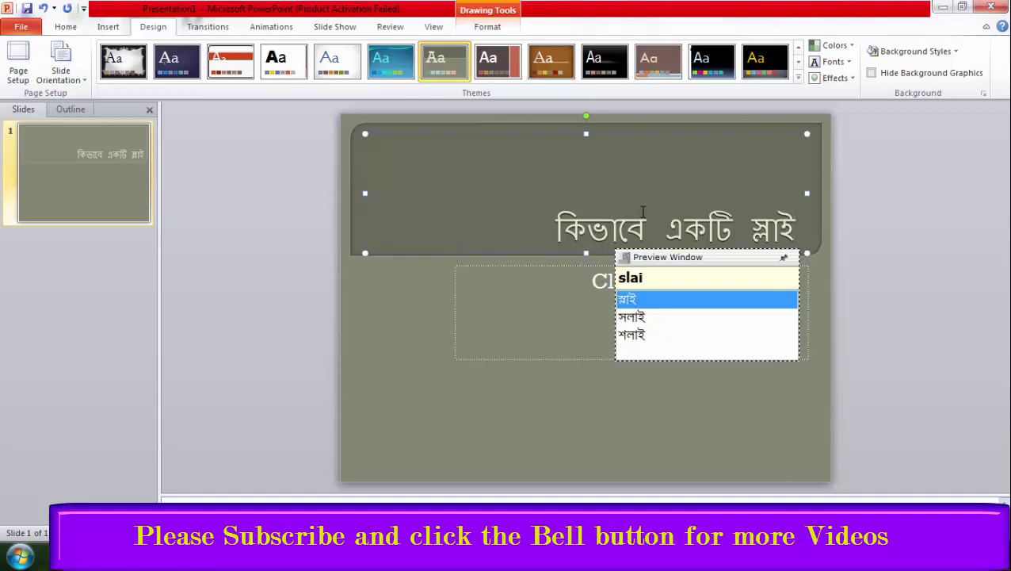
pyautogui.write('D tOIr')
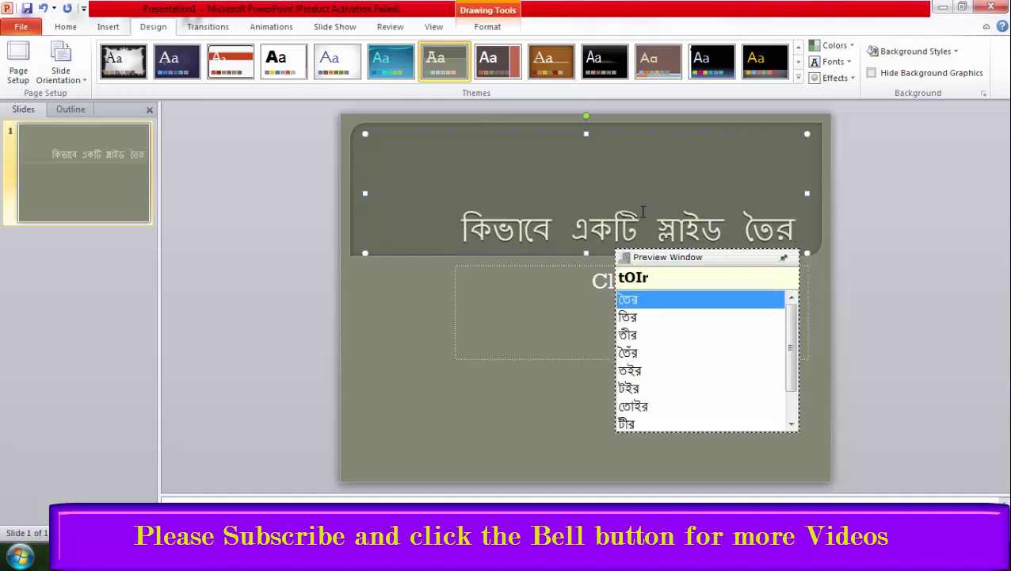
pyautogui.write('i korte ho')
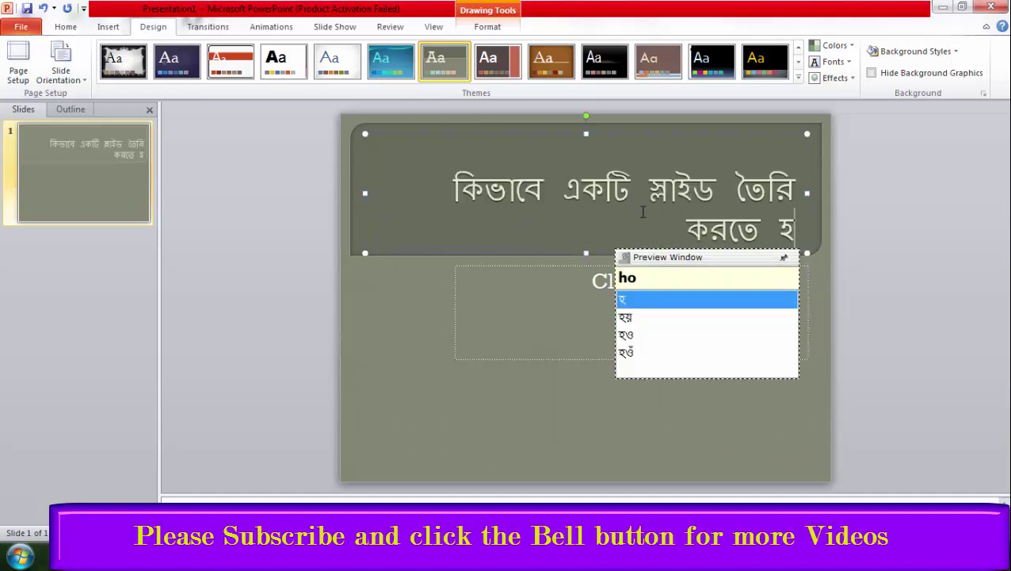
pyautogui.write('y')
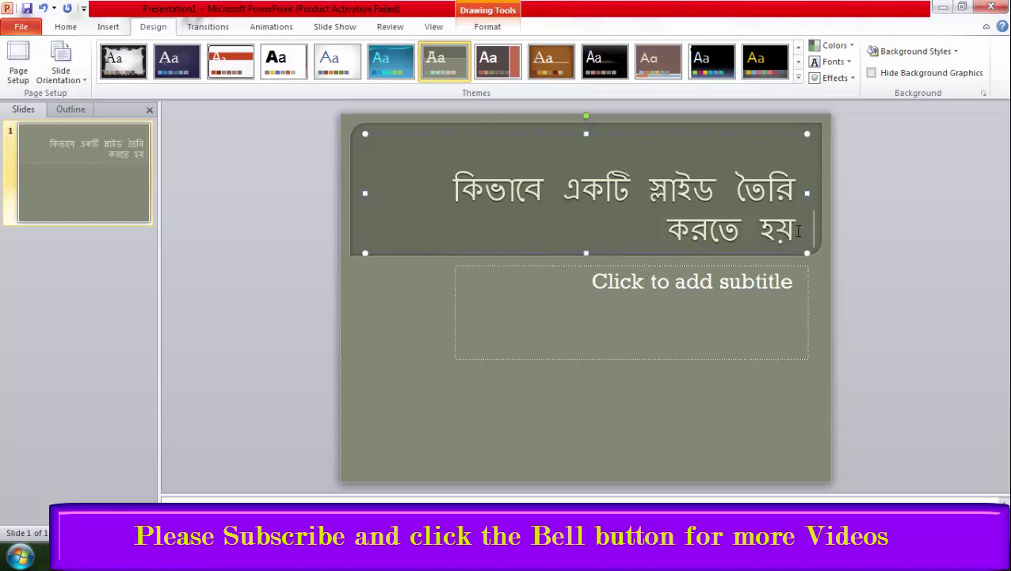
# Set the title font to SolaimanLipi and add a text shadow
pyautogui.moveTo(798, 231); pyautogui.dragTo(452, 191)
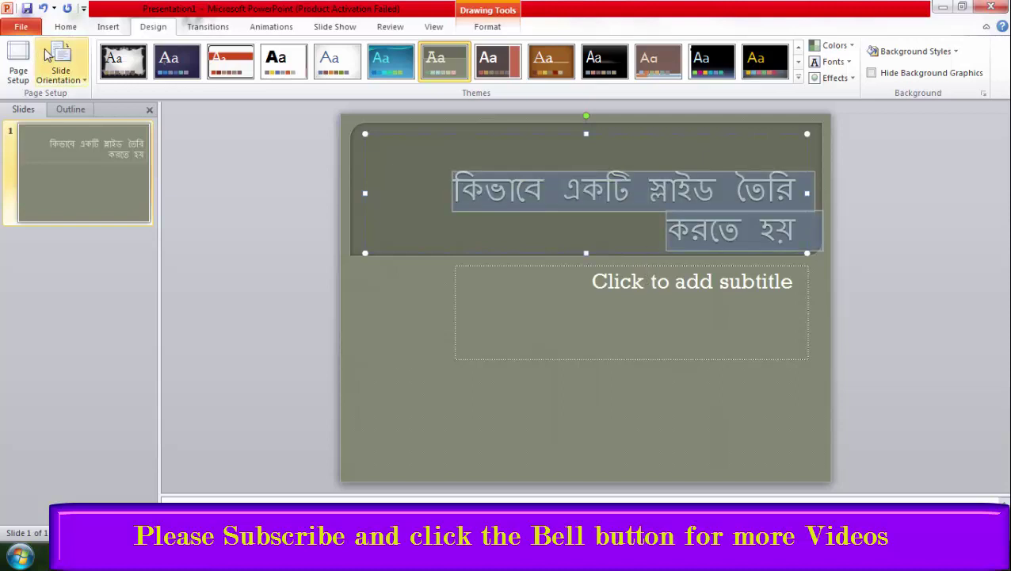
pyautogui.click(66, 27)
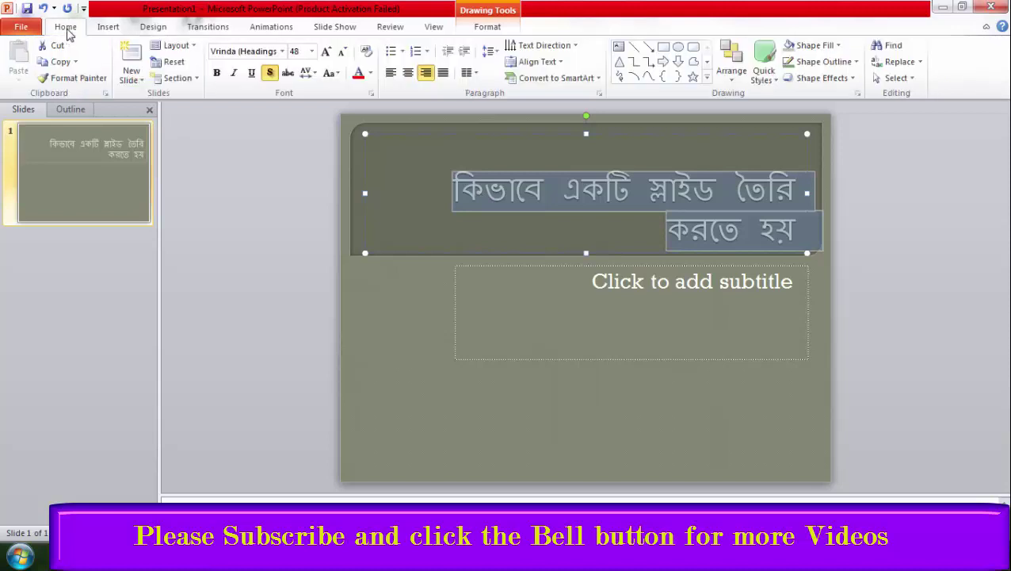
pyautogui.click(228, 54)
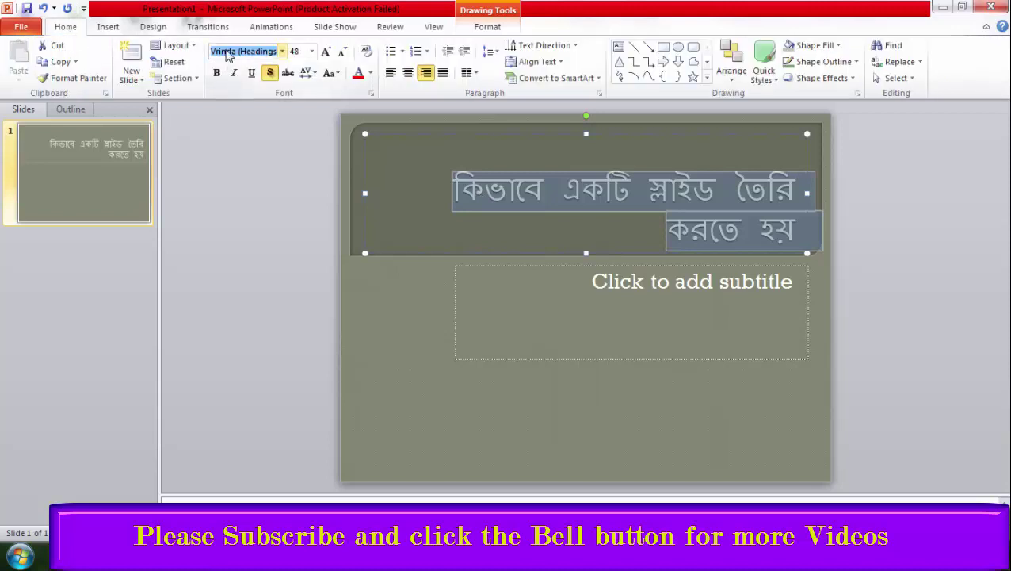
pyautogui.write('SolaimanLipi')
pyautogui.press('Return')
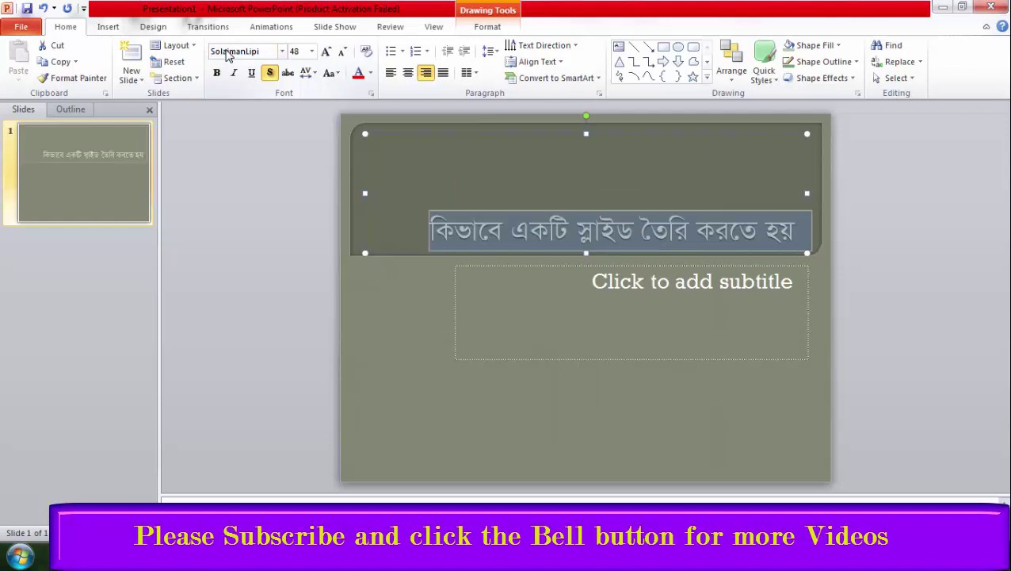
pyautogui.click(271, 73)
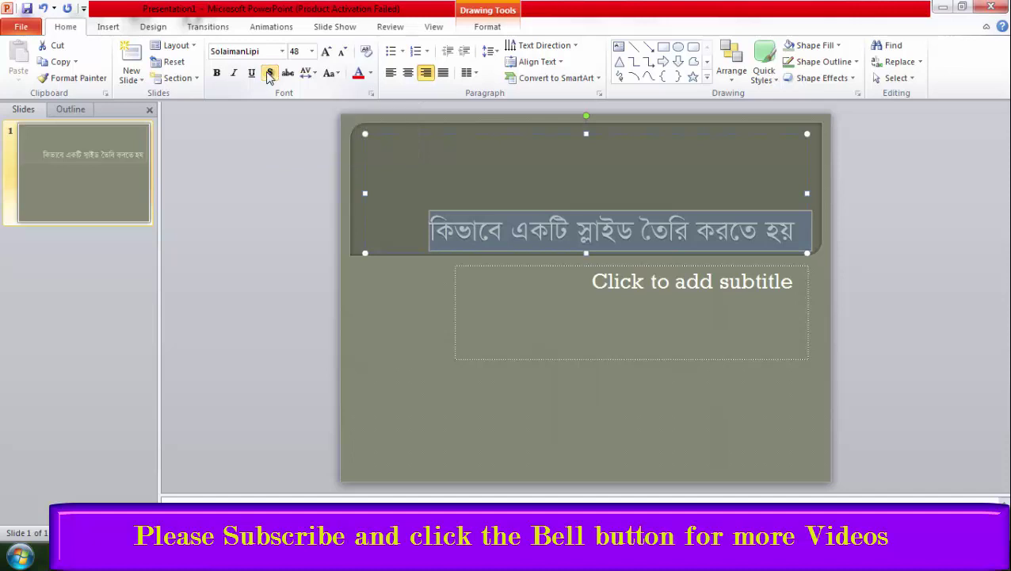
pyautogui.click(604, 218)
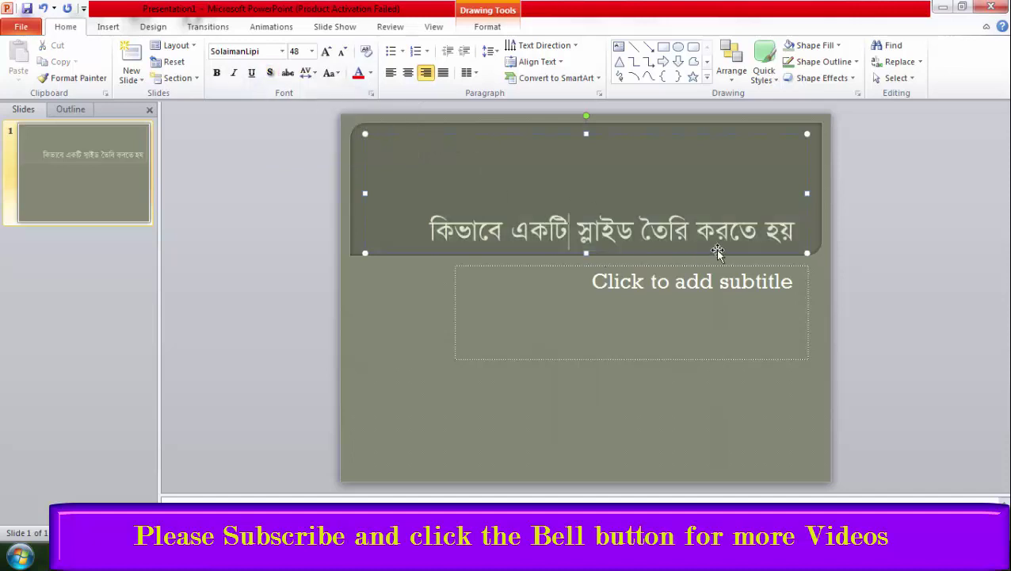
# Centre the title, move it to the top of the band, and make it bold
pyautogui.moveTo(800, 241); pyautogui.dragTo(432, 218)
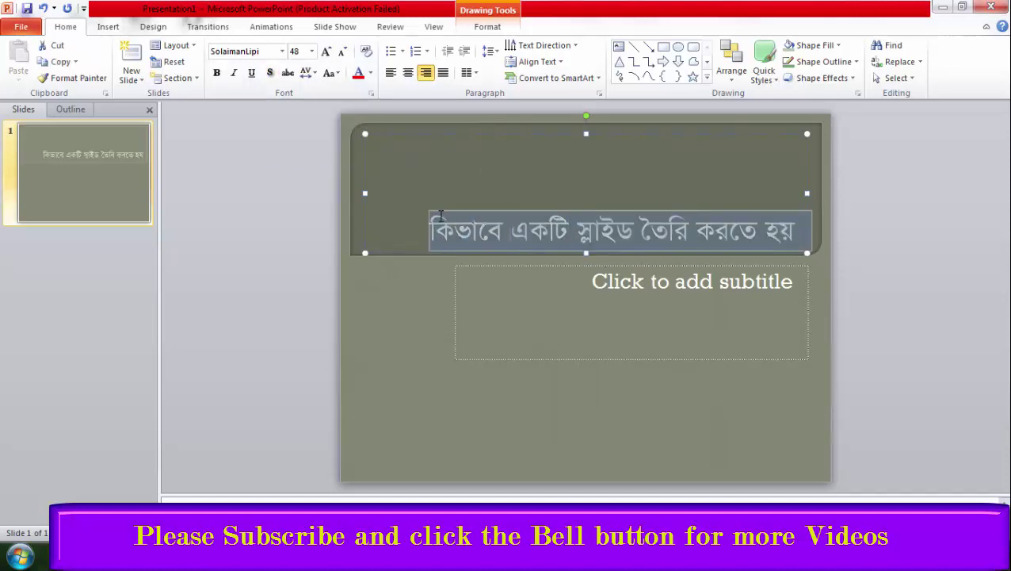
pyautogui.click(408, 73)
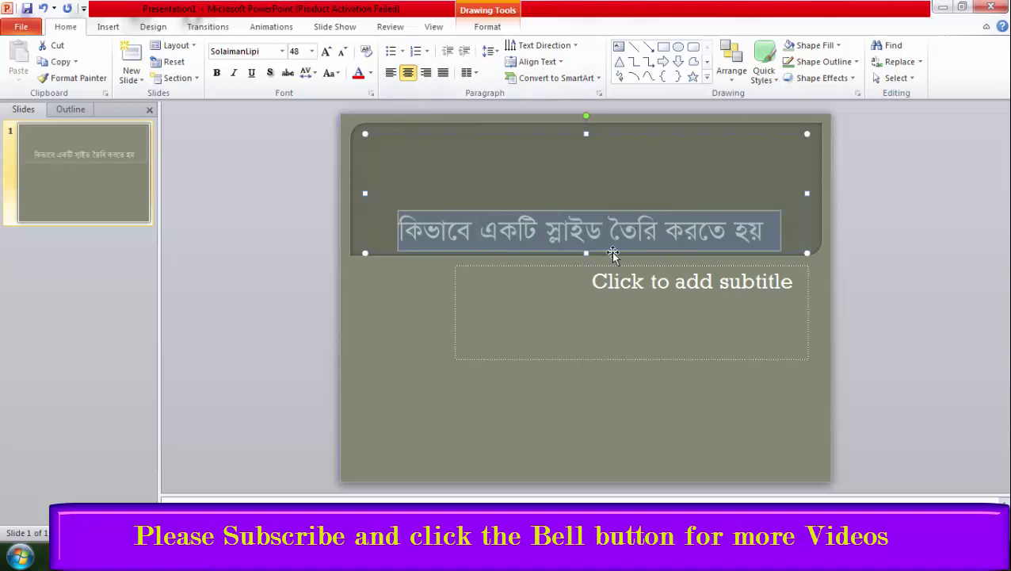
pyautogui.moveTo(590, 252); pyautogui.dragTo(582, 179)
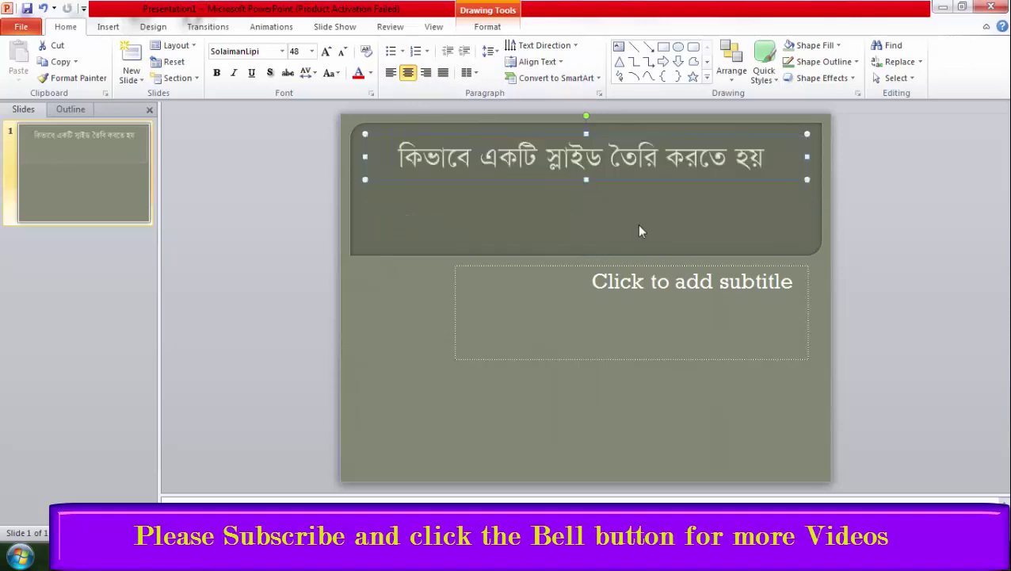
pyautogui.click(653, 204)
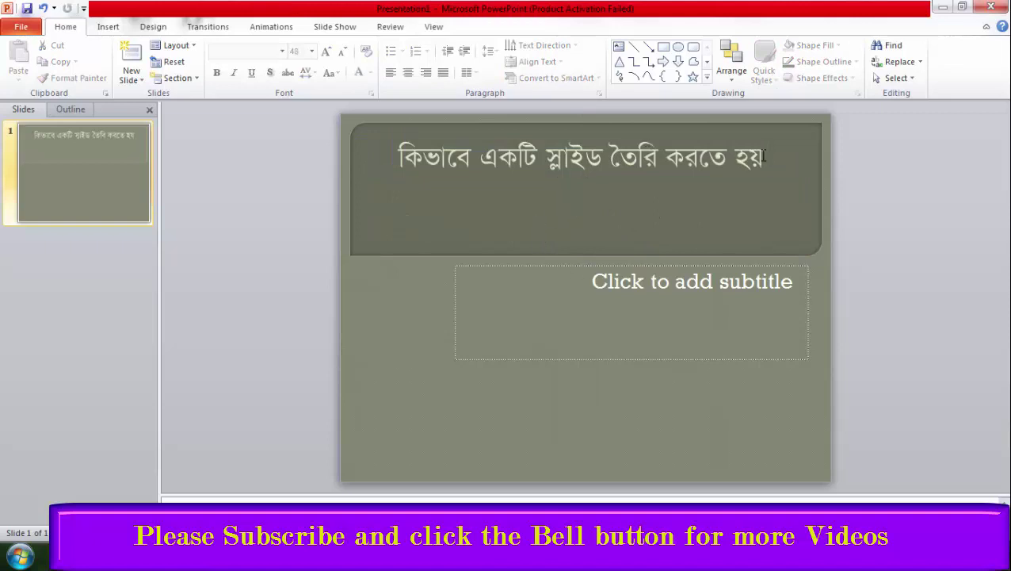
pyautogui.moveTo(764, 155); pyautogui.dragTo(398, 157)
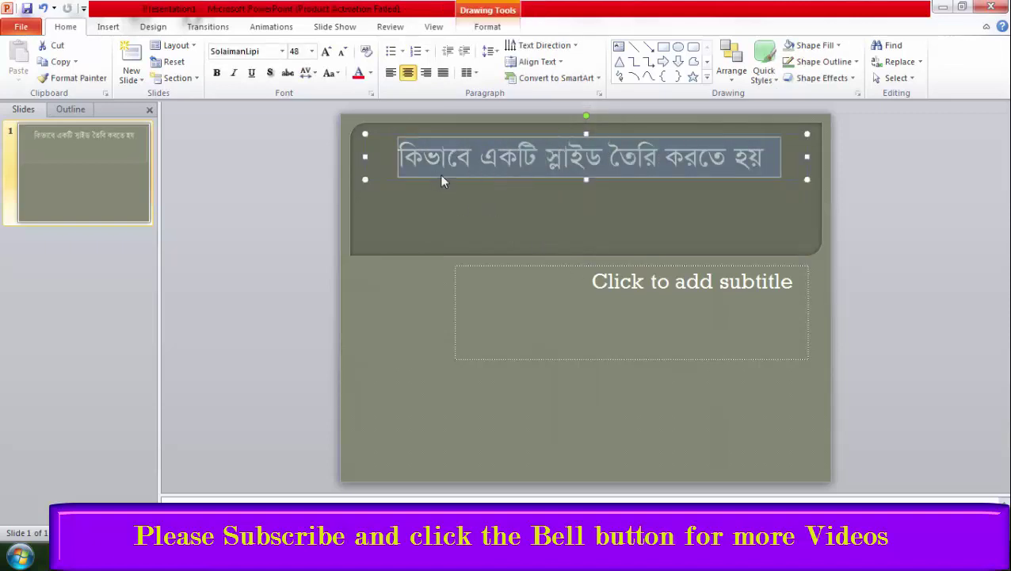
pyautogui.click(218, 73)
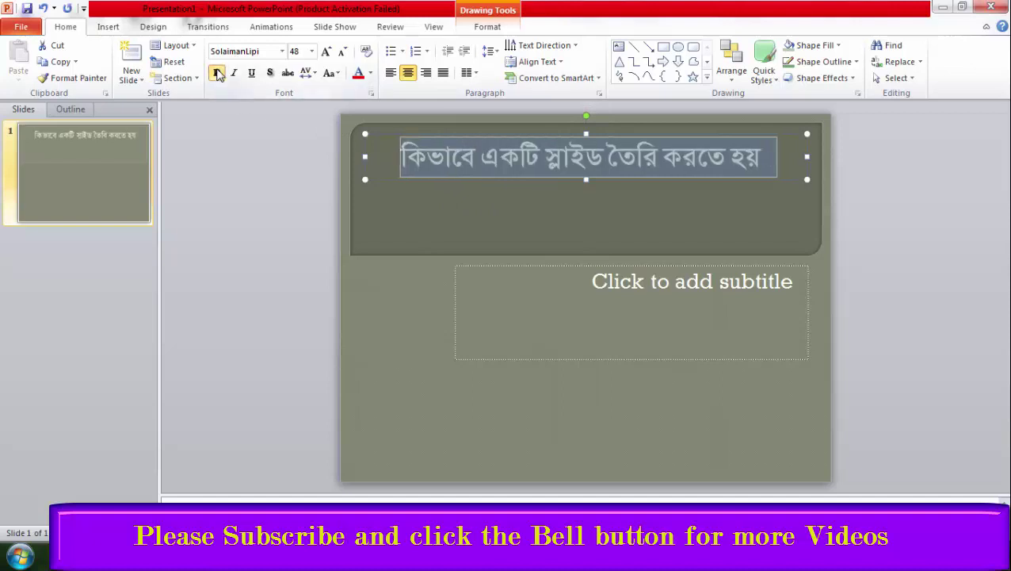
pyautogui.click(600, 224)
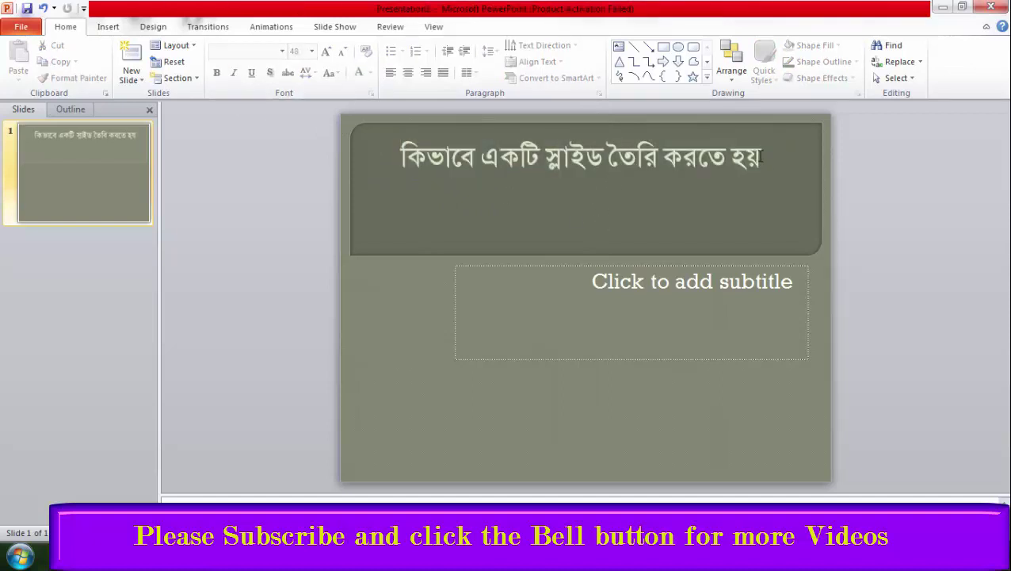
# Colour the title text yellow-green after trying purple and red
pyautogui.doubleClick(697, 158)
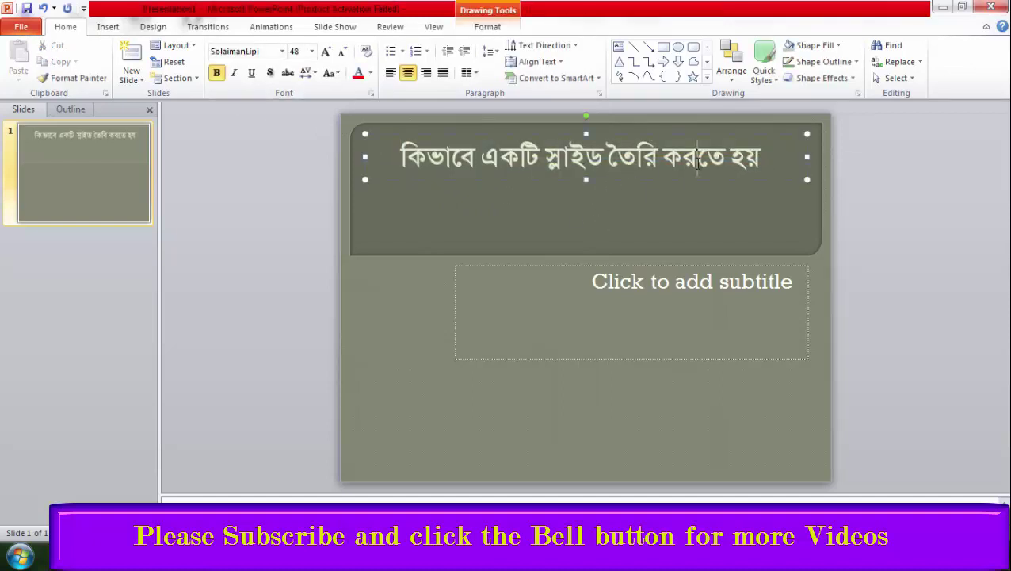
pyautogui.moveTo(775, 171); pyautogui.dragTo(313, 100)
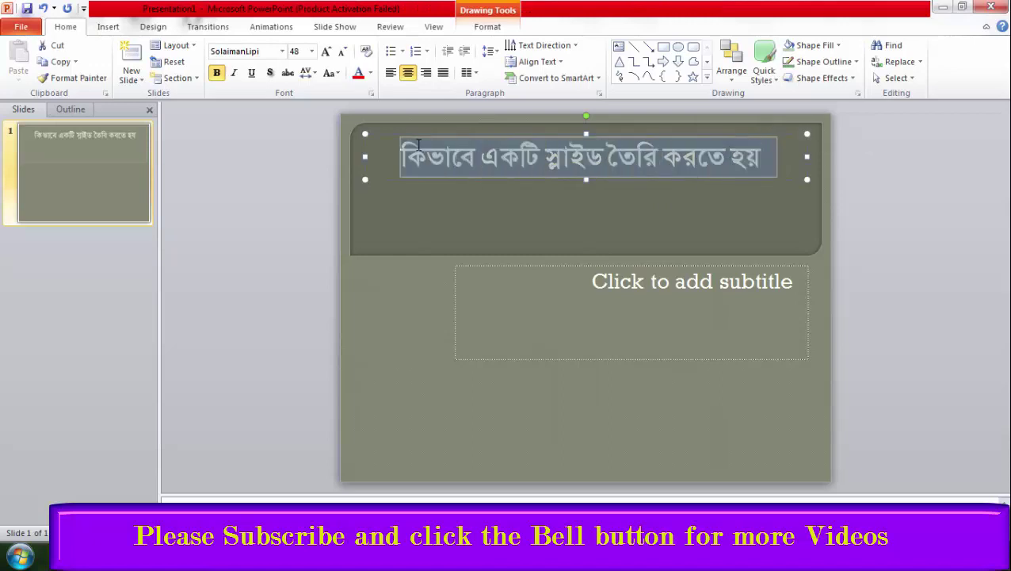
pyautogui.click(370, 73)
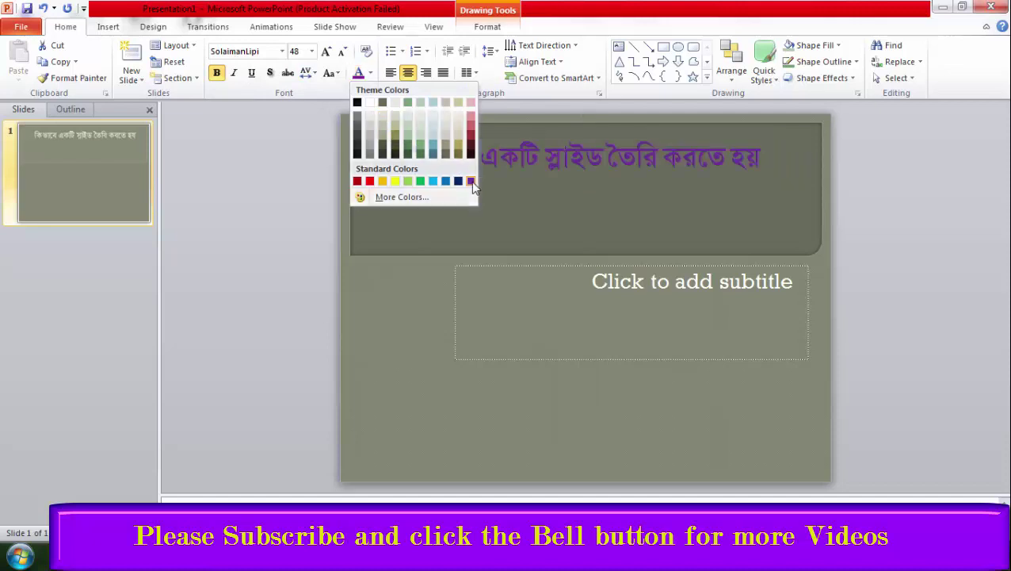
pyautogui.click(471, 181)
pyautogui.click(370, 73)
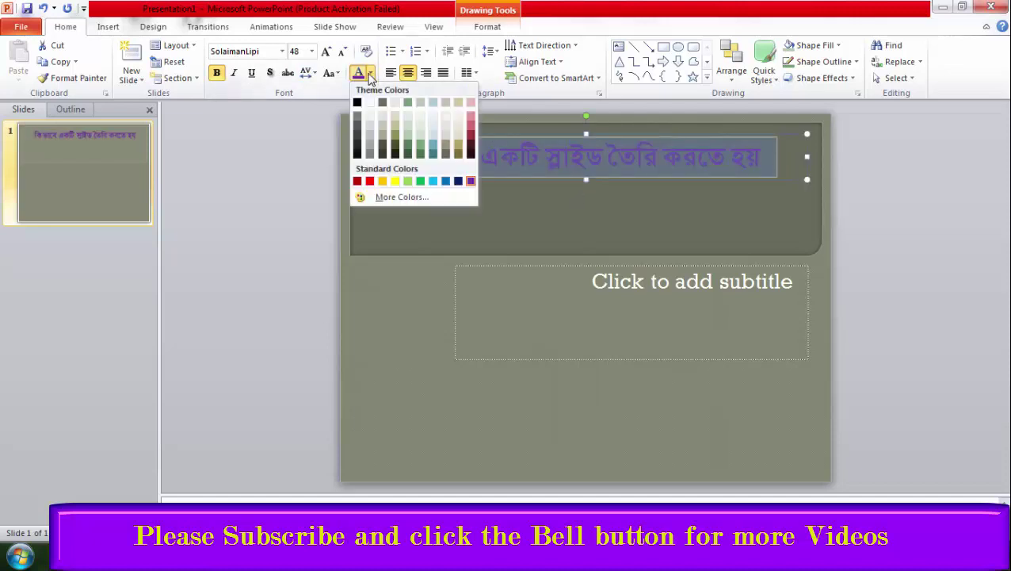
pyautogui.click(358, 182)
pyautogui.click(531, 196)
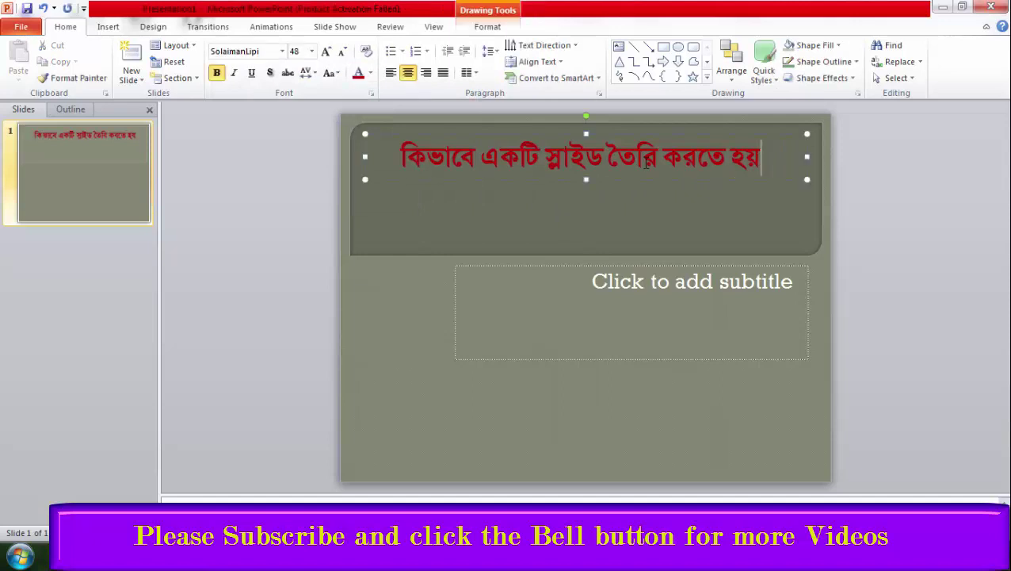
pyautogui.moveTo(760, 159); pyautogui.dragTo(438, 175)
pyautogui.click(371, 73)
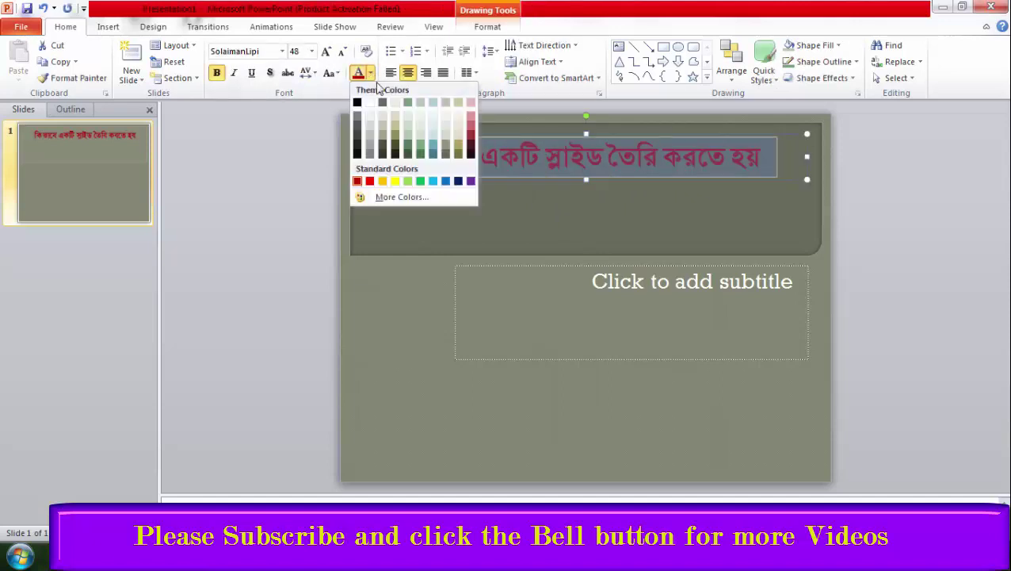
pyautogui.click(399, 182)
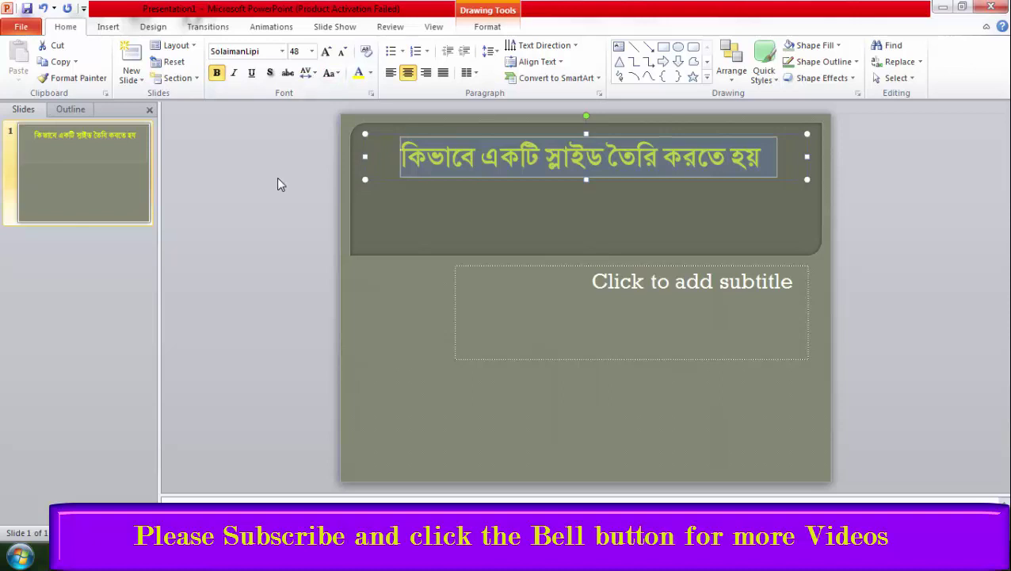
pyautogui.click(538, 180)
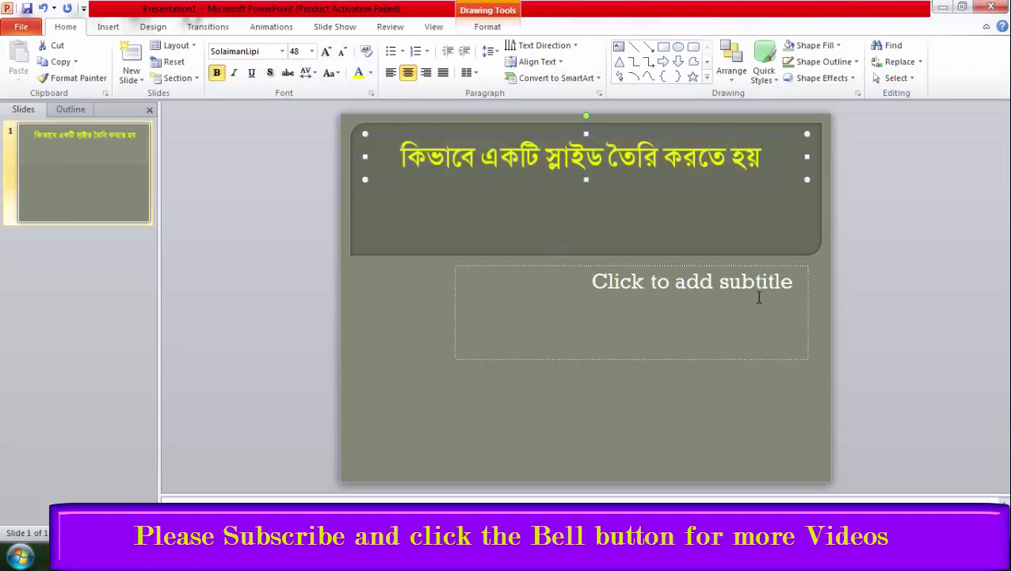
# Left-align the subtitle box and enlarge it leftward and downward
pyautogui.click(609, 229)
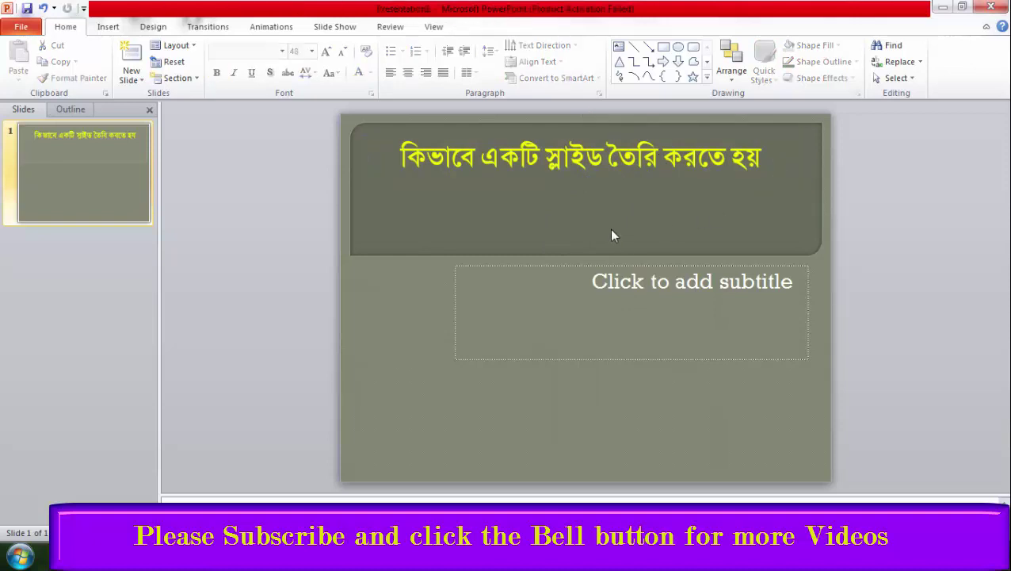
pyautogui.click(565, 291)
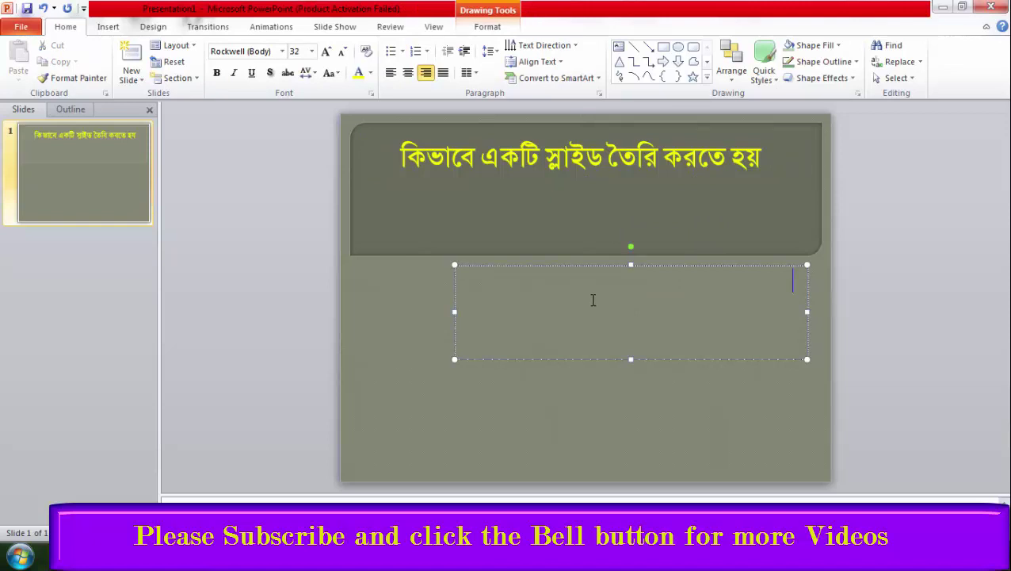
pyautogui.hotkey('ctrl', 'l')
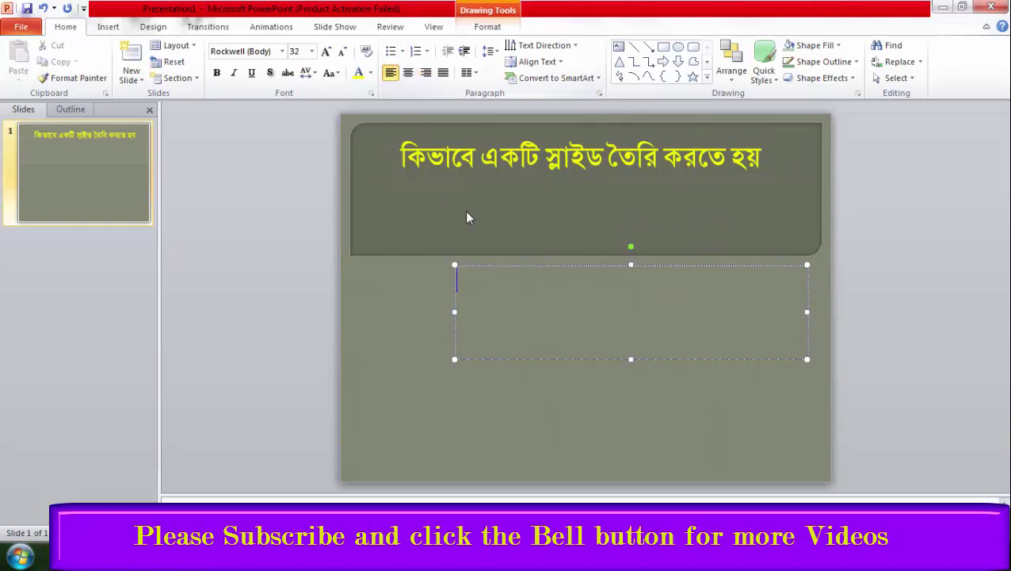
pyautogui.moveTo(454, 360); pyautogui.dragTo(356, 409)
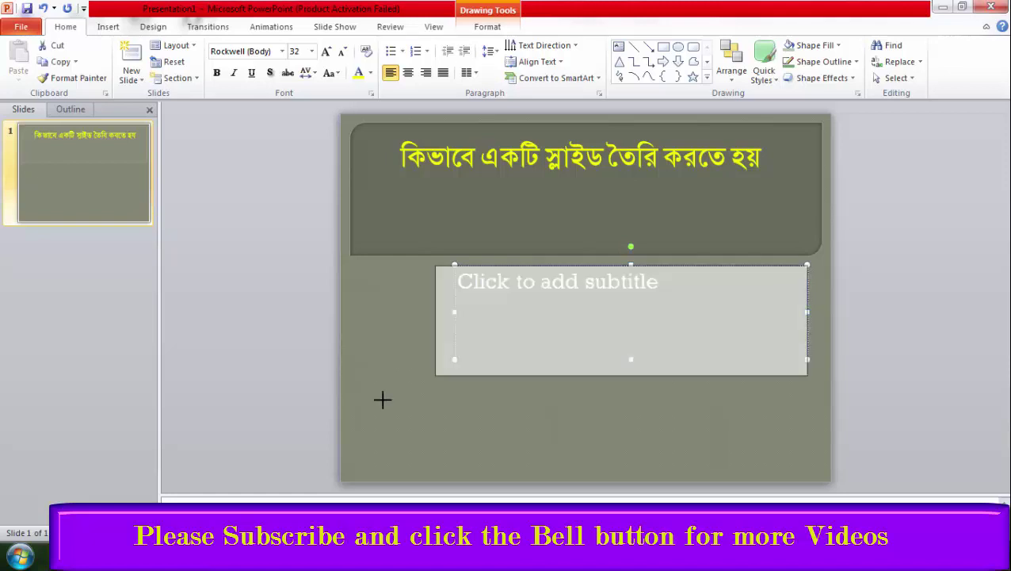
pyautogui.click(406, 290)
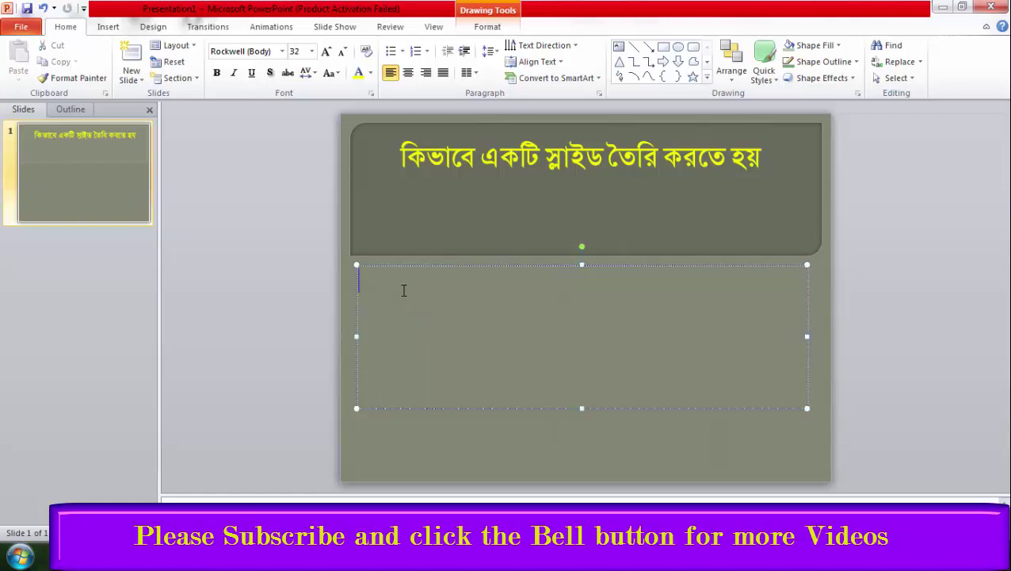
# Type the list lines 'We have to open power point' and 'wehave to take e design'
pyautogui.write('1. ')
pyautogui.write('To ')
pyautogui.write('open power')
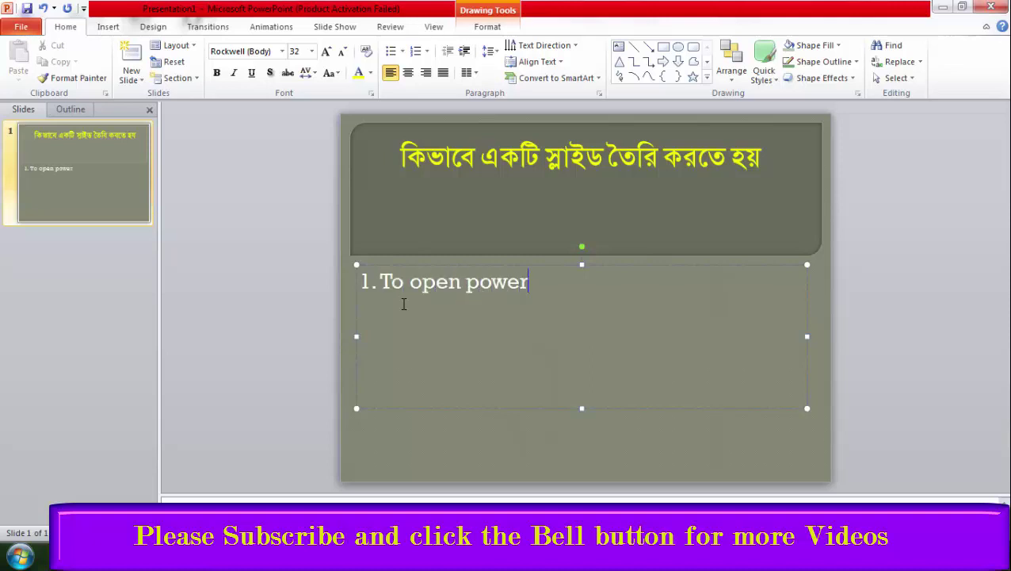
pyautogui.press('BackSpace')
pyautogui.press('BackSpace')
pyautogui.press('BackSpace')
pyautogui.press('BackSpace')
pyautogui.press('BackSpace')
pyautogui.press('BackSpace')
pyautogui.press('BackSpace')
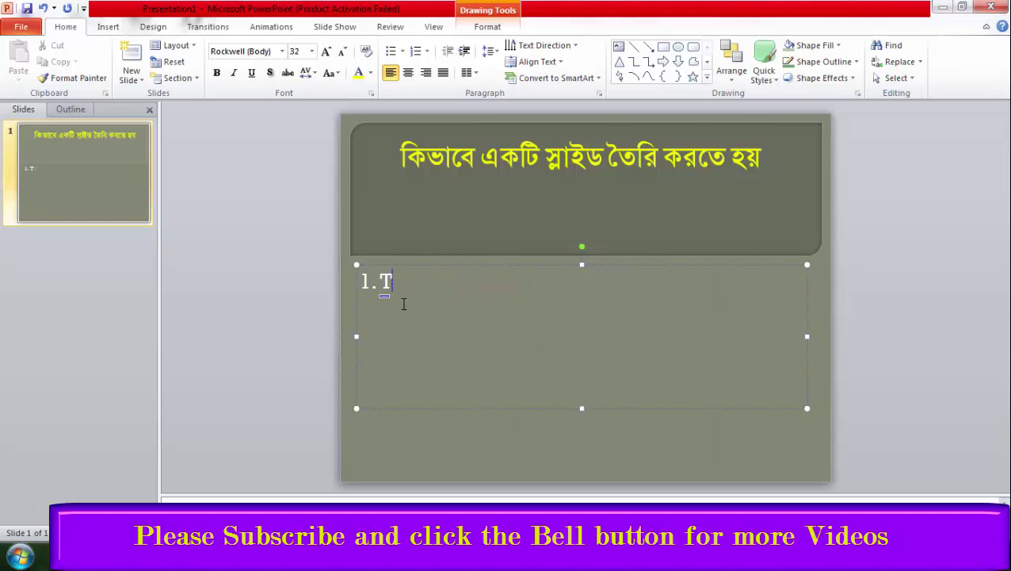
pyautogui.press('BackSpace')
pyautogui.write('We ')
pyautogui.write('have to op')
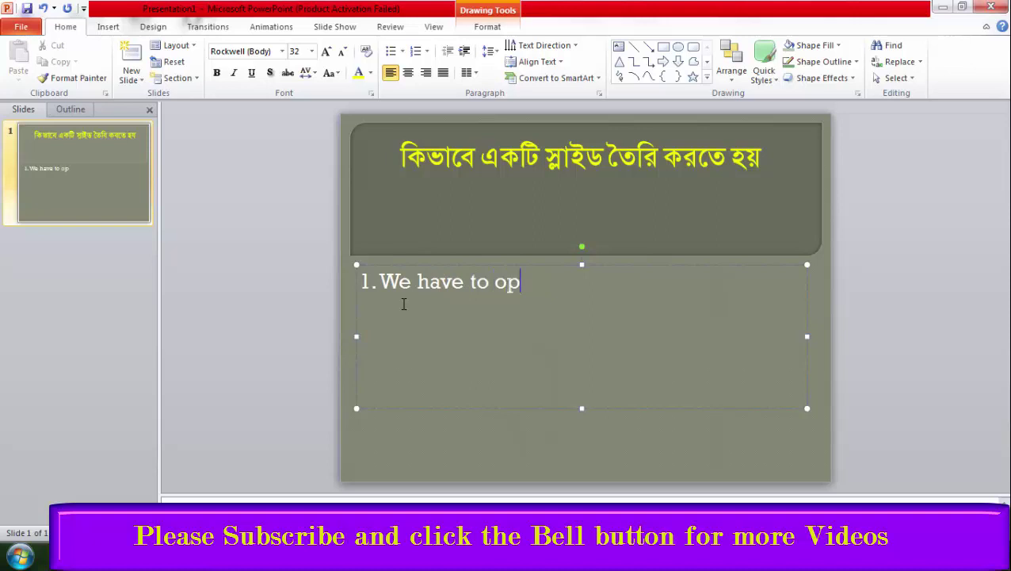
pyautogui.write('en power')
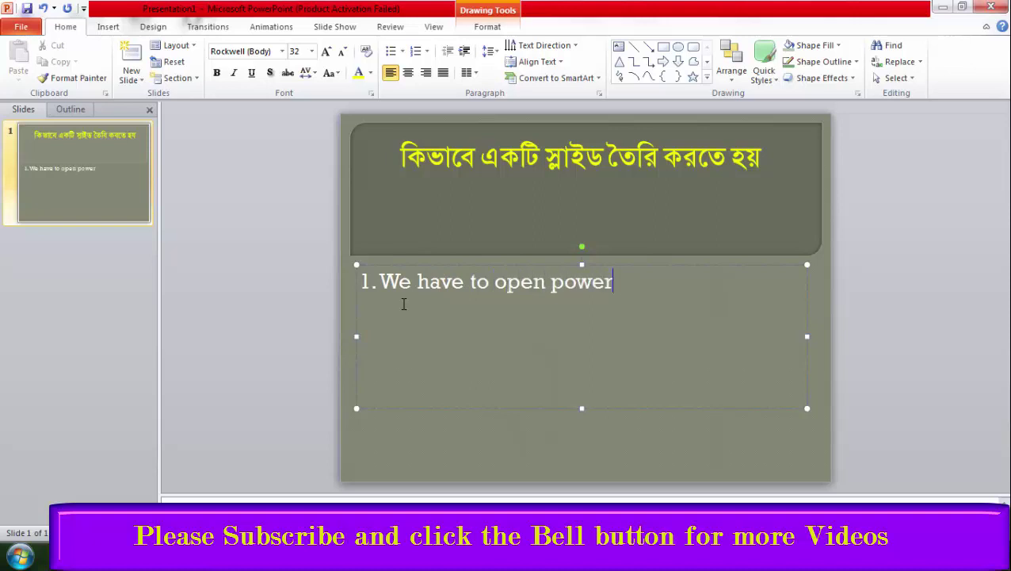
pyautogui.write(' point')
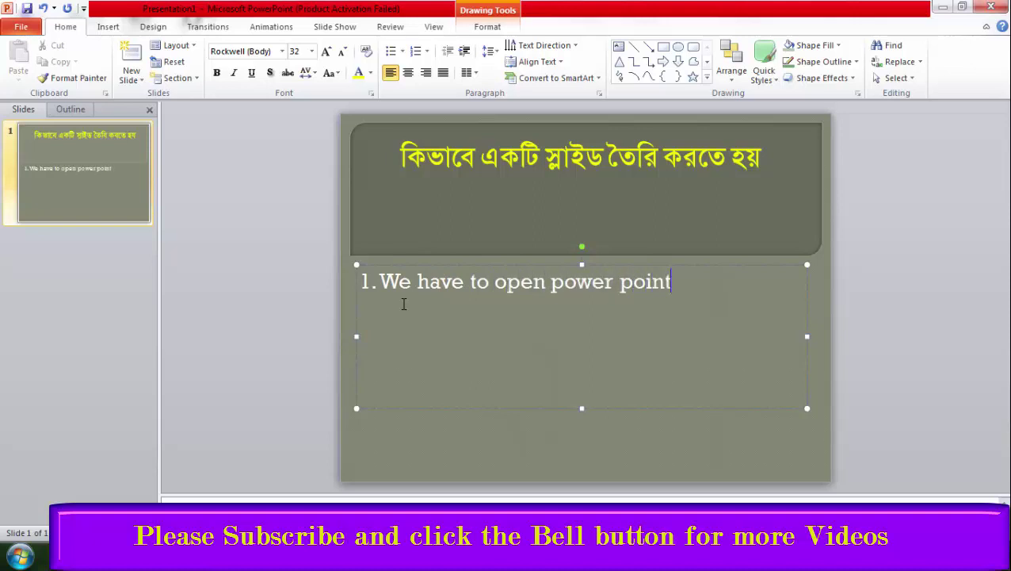
pyautogui.press('Return')
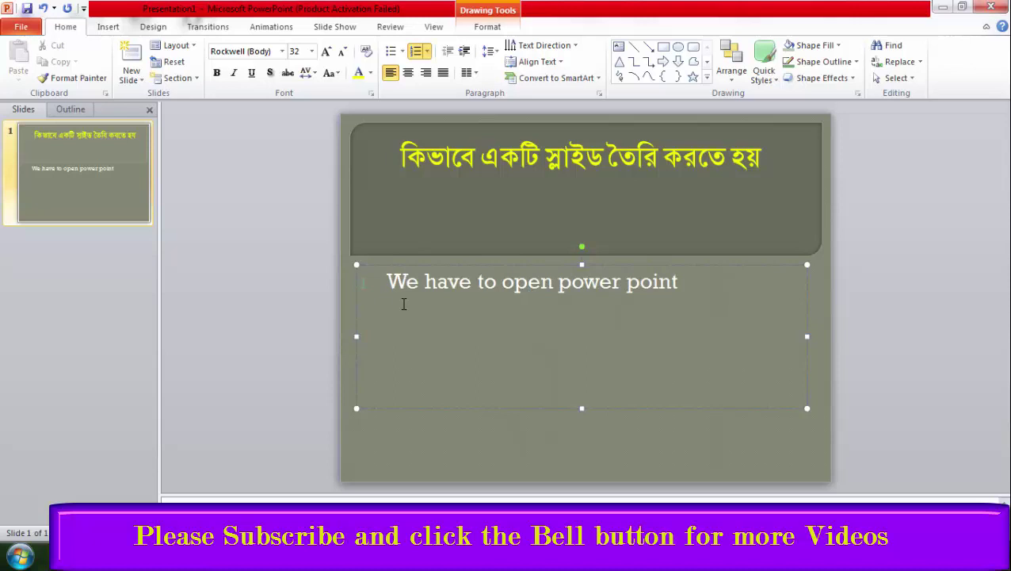
pyautogui.write('w')
pyautogui.write('ehave ')
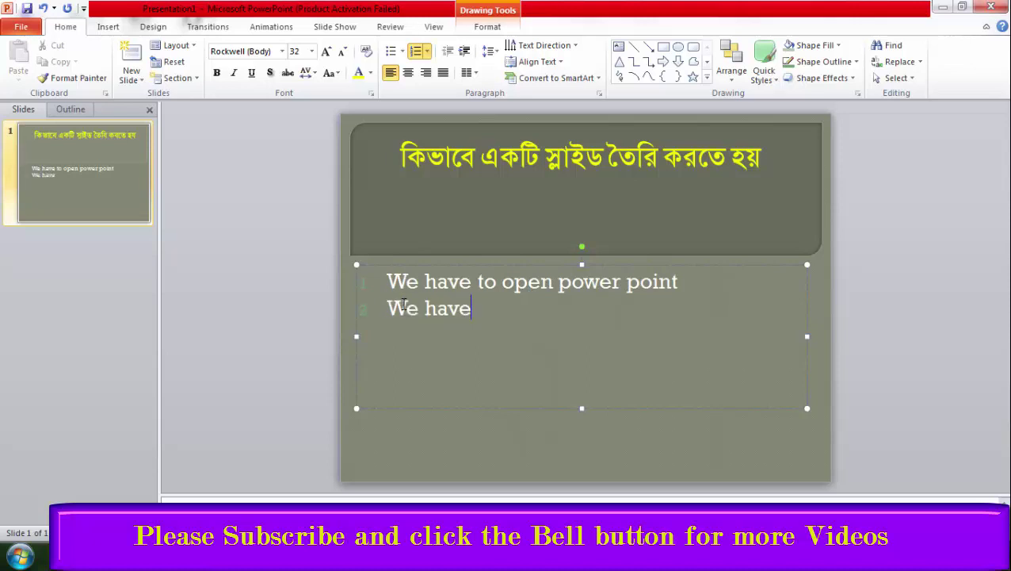
pyautogui.write('to ')
pyautogui.write('take e')
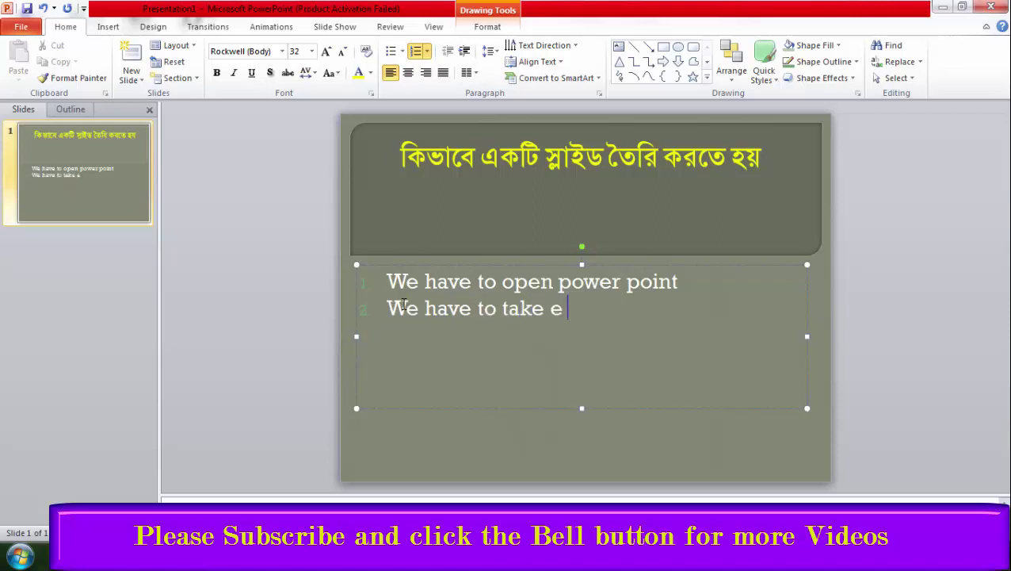
pyautogui.write(' desig')
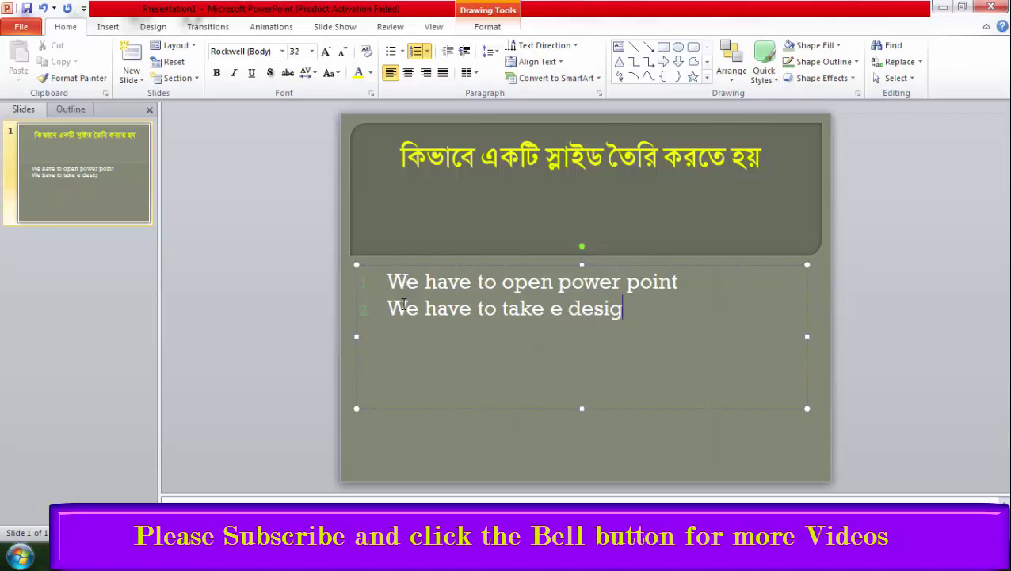
pyautogui.write('n')
# Correct line two to 'a design' and add the third line 'We have to make it easier'
pyautogui.tripleClick(378, 292)
pyautogui.click(463, 380)
pyautogui.click(562, 308)
pyautogui.press('BackSpace')
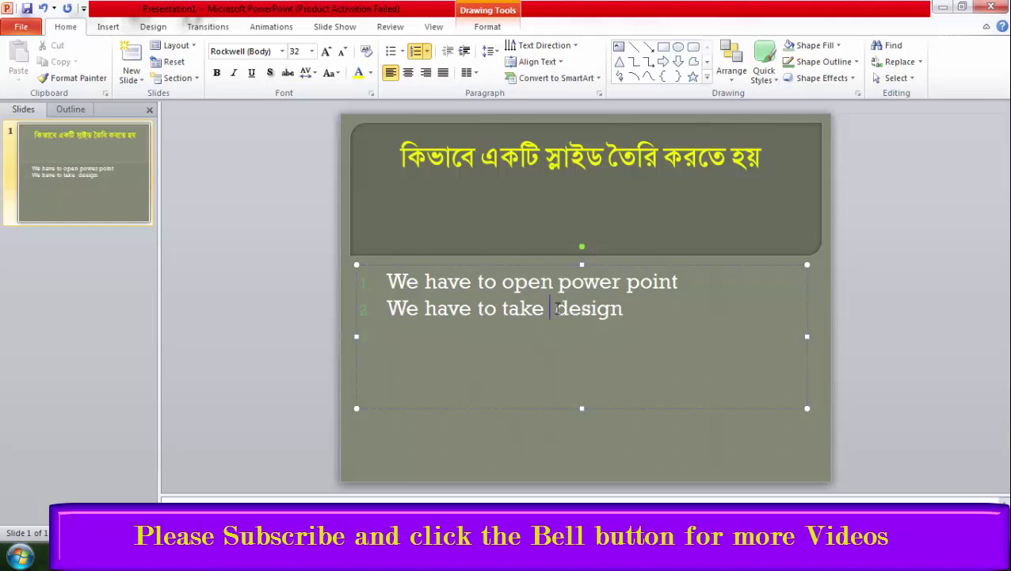
pyautogui.write('a design ')
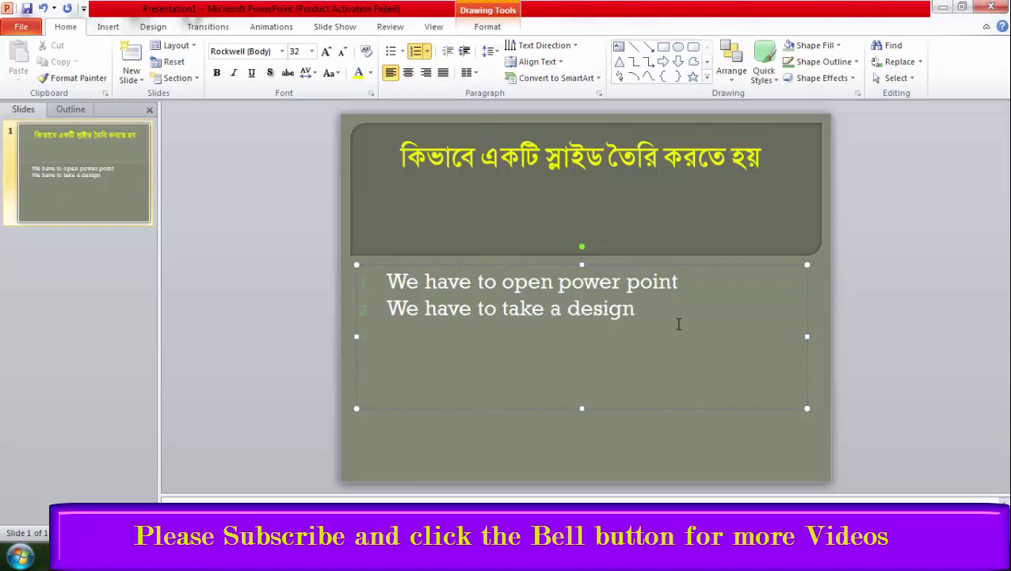
pyautogui.write('We')
pyautogui.write(' have to ')
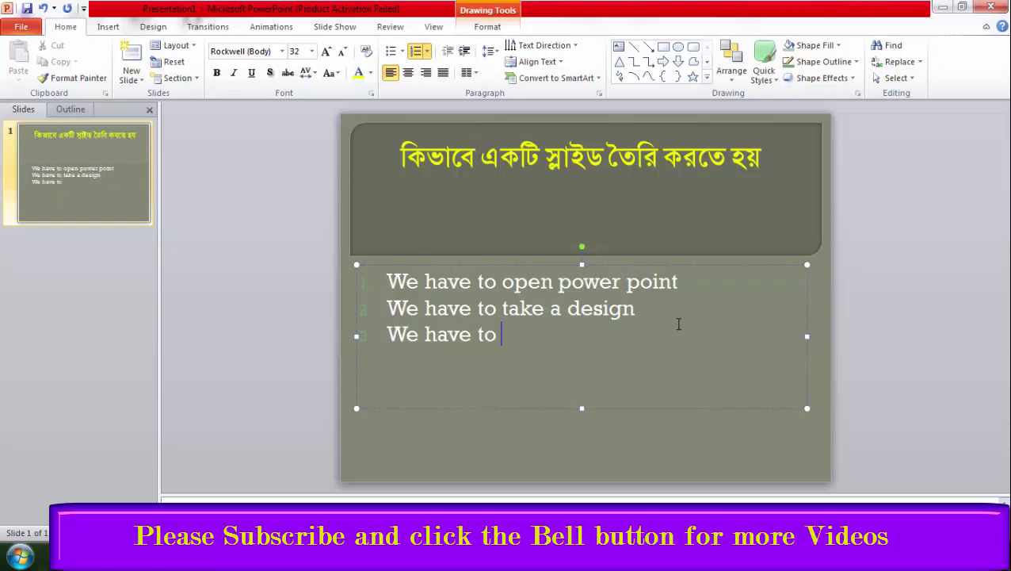
pyautogui.write('make i')
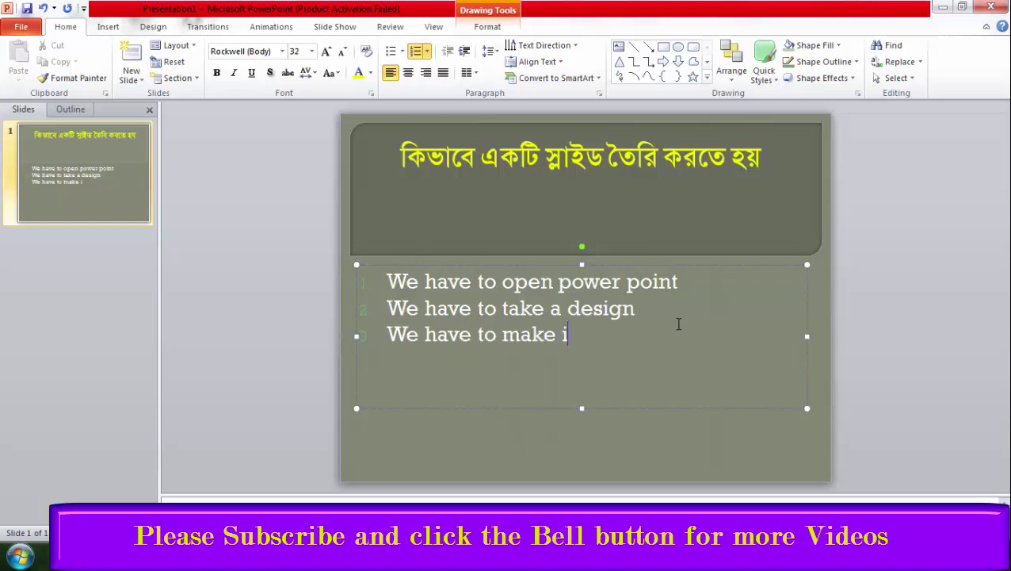
pyautogui.write('t easie')
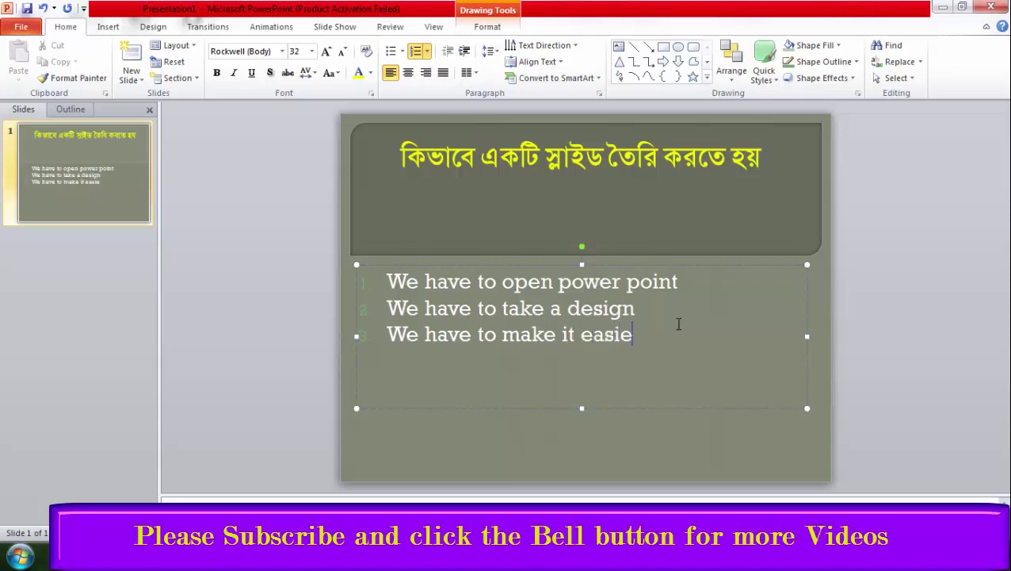
pyautogui.write('r')
# Give the selected Bengali title a Fly In entrance animation
pyautogui.click(648, 442)
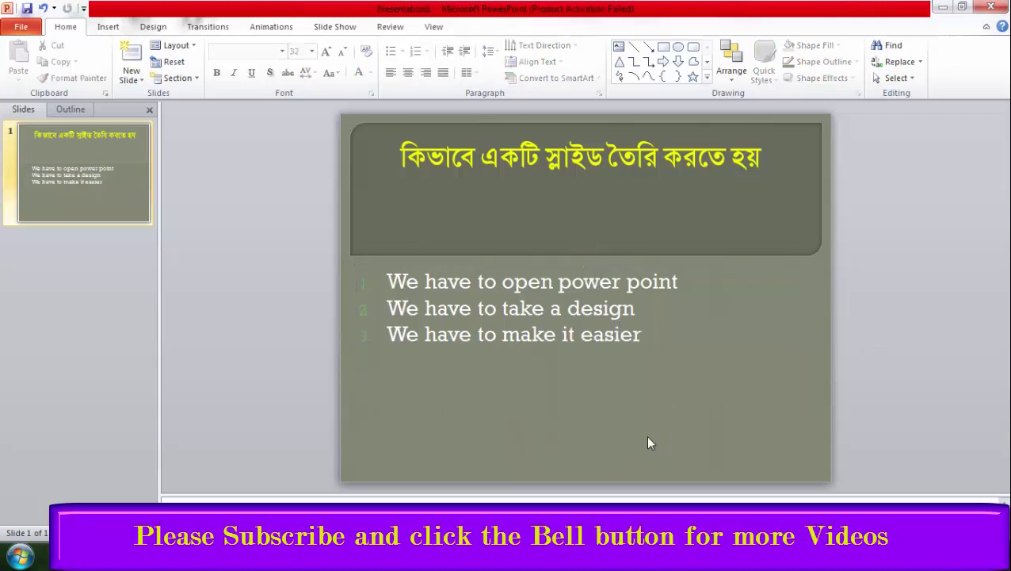
pyautogui.click(652, 336)
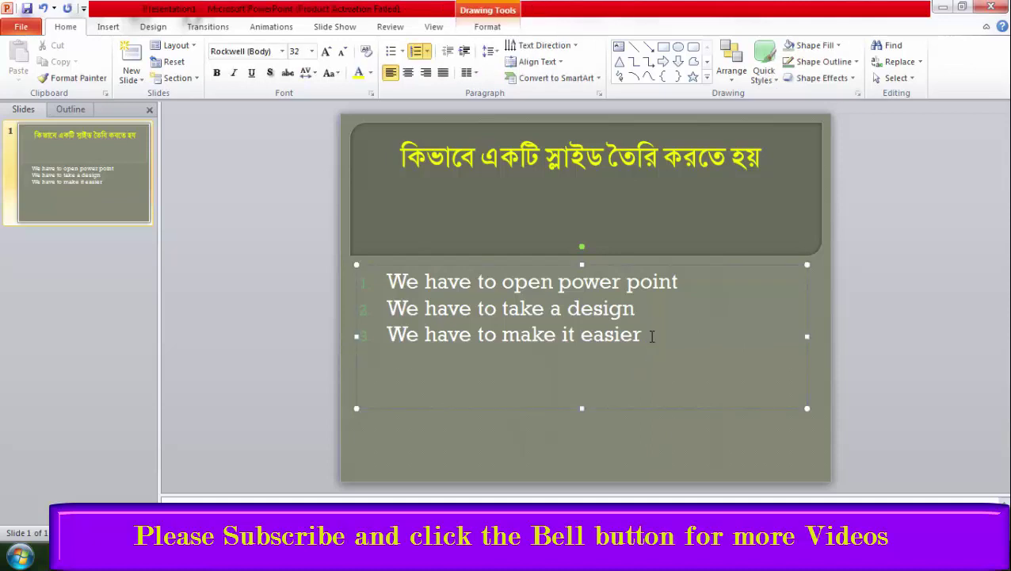
pyautogui.click(661, 167)
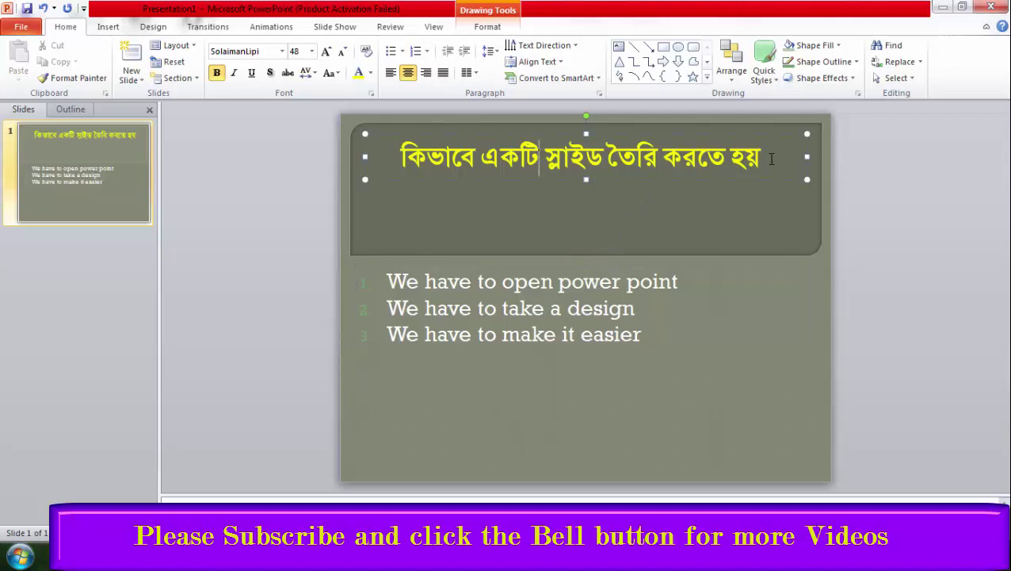
pyautogui.moveTo(771, 158); pyautogui.dragTo(399, 162)
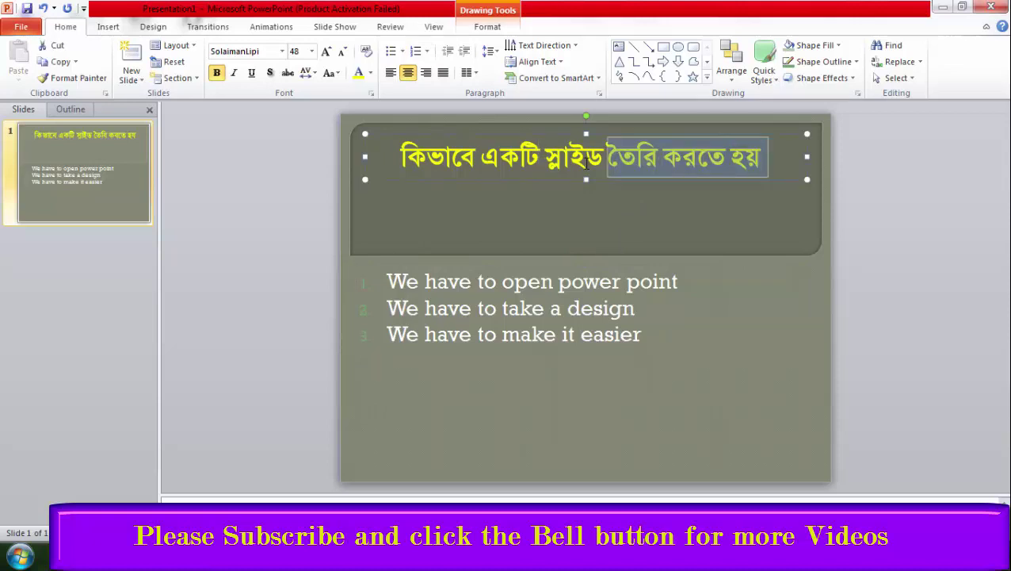
pyautogui.click(224, 28)
pyautogui.click(271, 30)
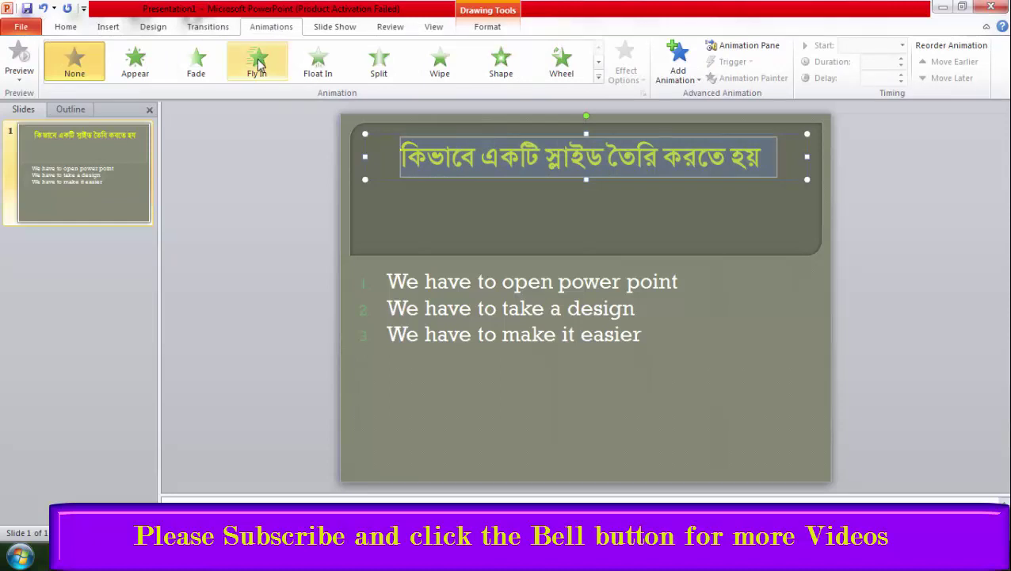
pyautogui.click(257, 64)
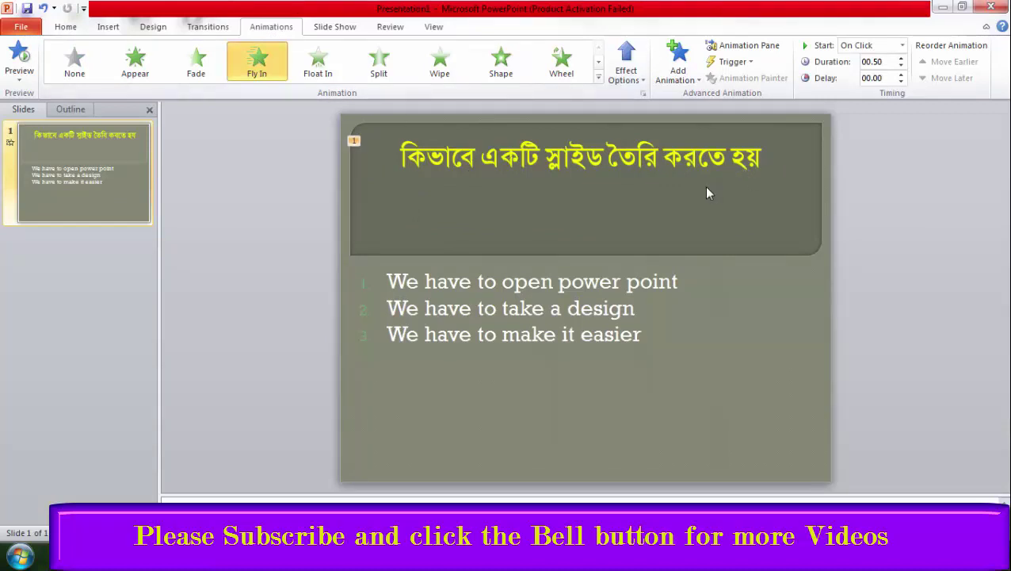
pyautogui.click(412, 290)
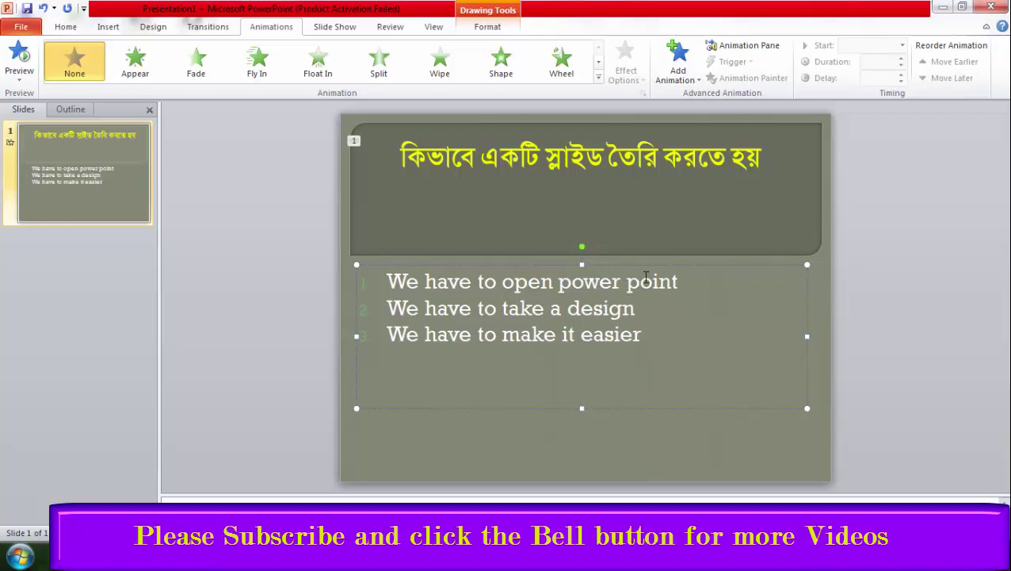
# Animate the first list line, trying Float In then Fly In, starting On Click
pyautogui.moveTo(682, 283); pyautogui.dragTo(387, 281)
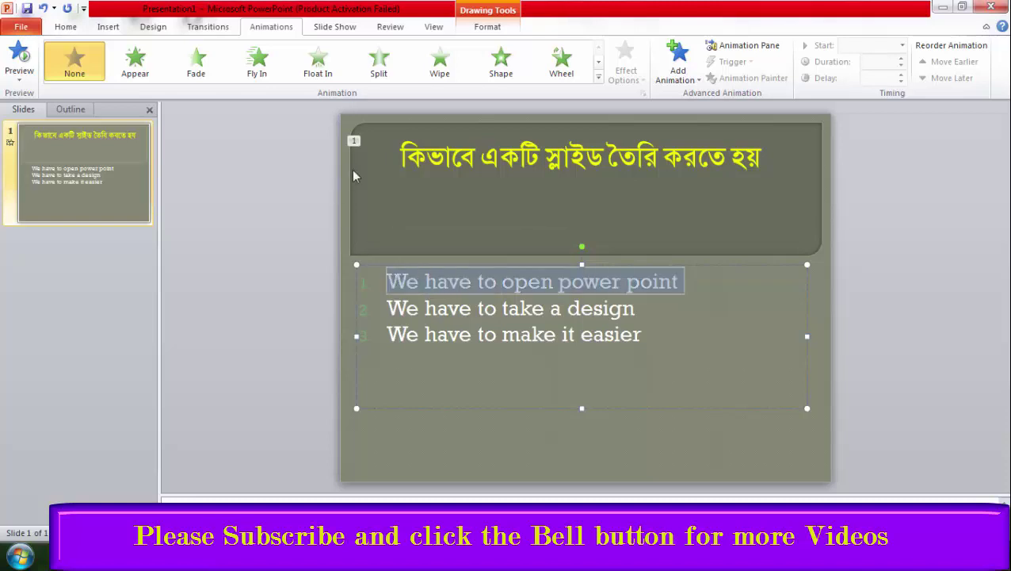
pyautogui.click(320, 70)
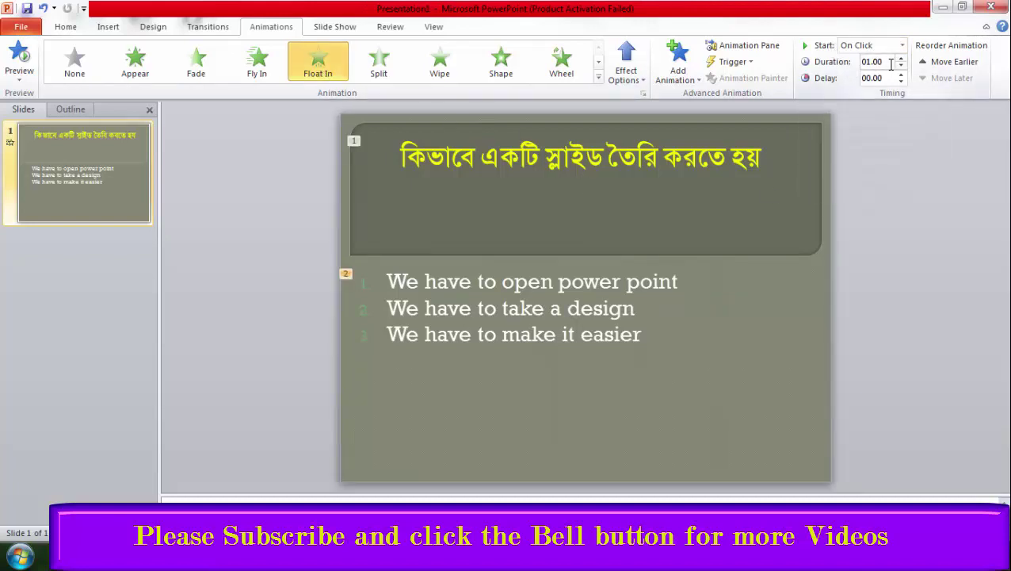
pyautogui.click(903, 46)
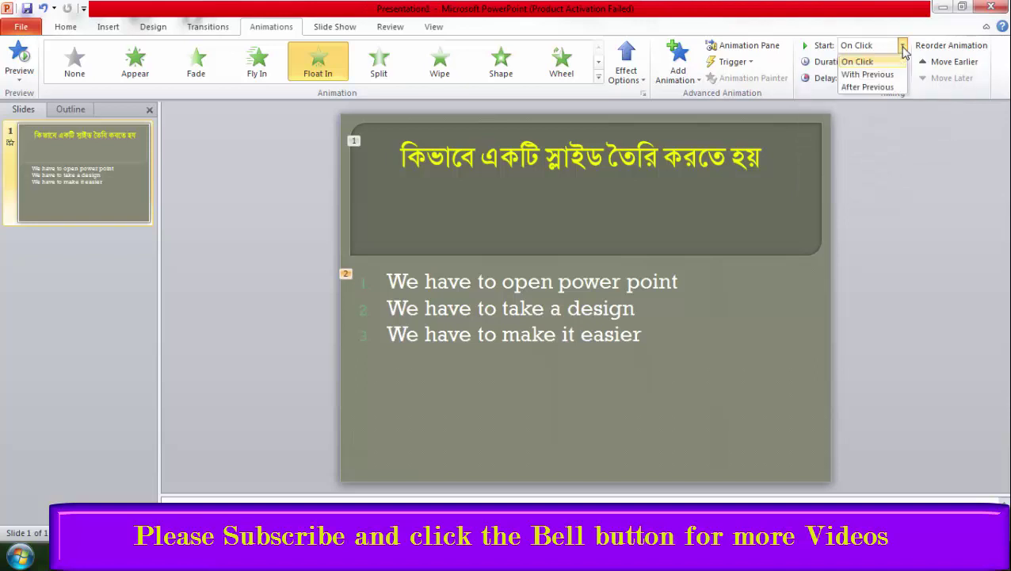
pyautogui.click(863, 62)
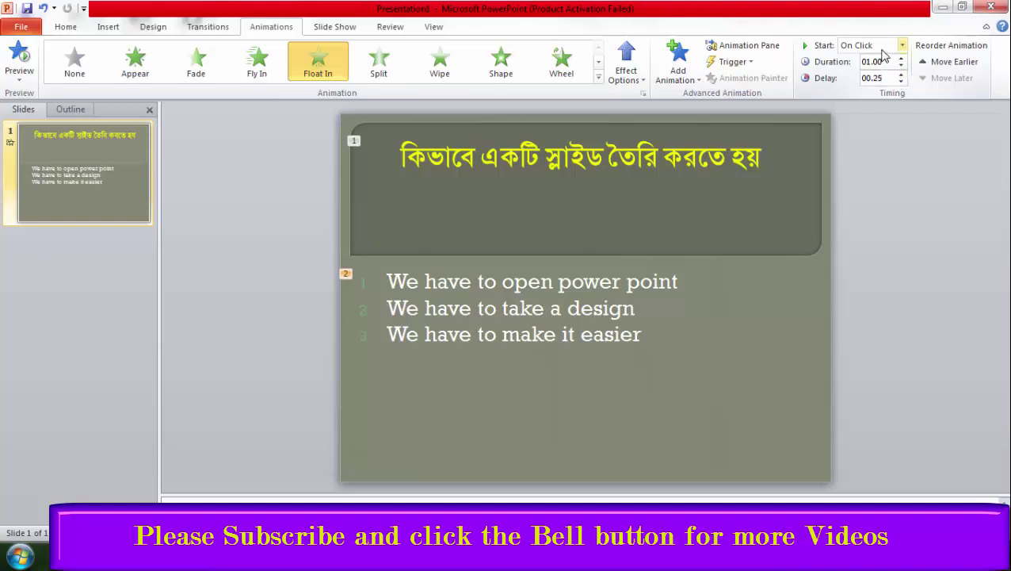
pyautogui.click(261, 68)
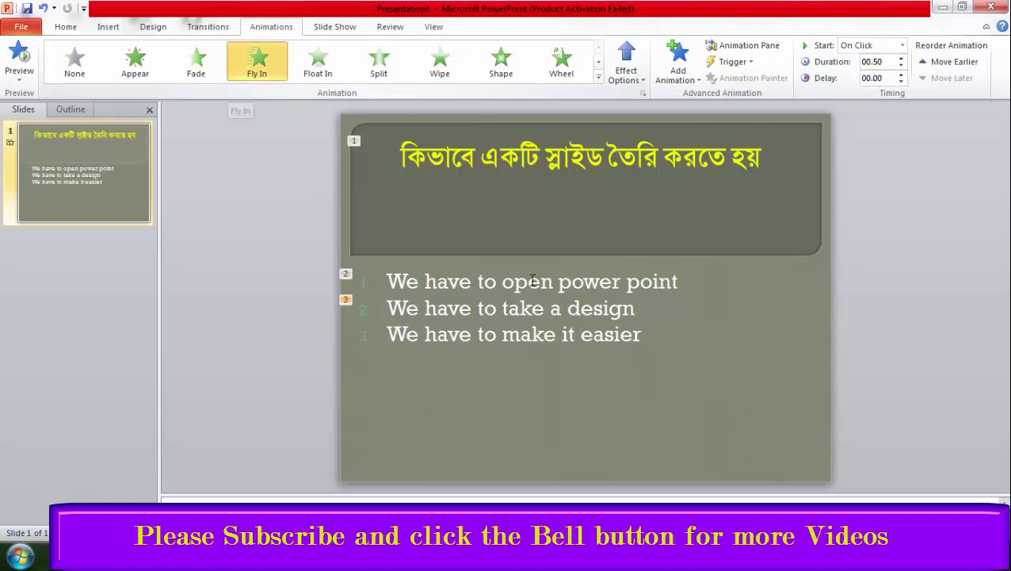
# Give the second list line a Fly In animation with a 00.25 delay
pyautogui.moveTo(642, 311); pyautogui.dragTo(386, 309)
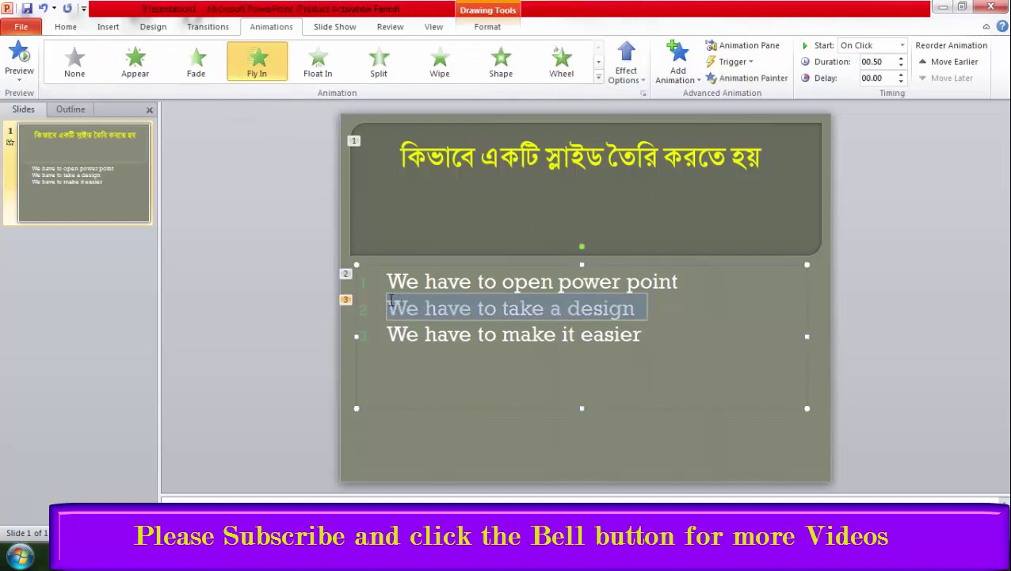
pyautogui.click(262, 67)
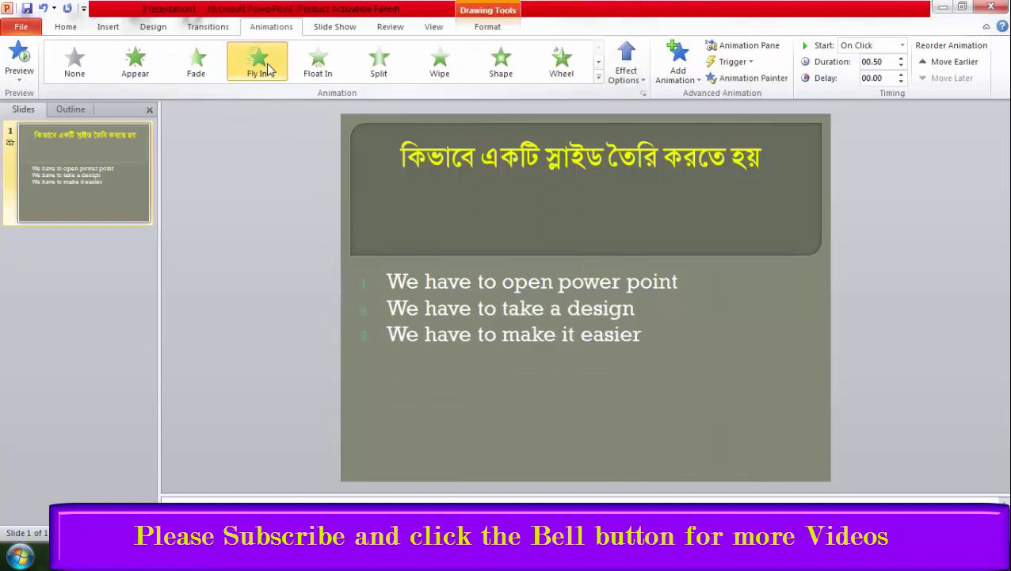
pyautogui.click(901, 75)
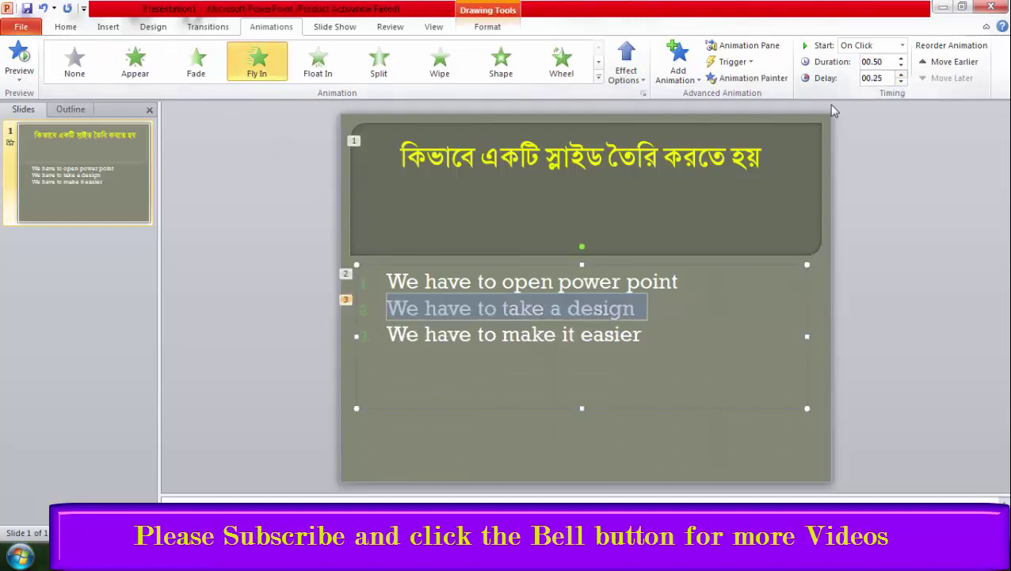
pyautogui.click(662, 384)
# Give the third list line a Shape entrance animation with a 00.25 delay
pyautogui.moveTo(646, 337); pyautogui.dragTo(360, 338)
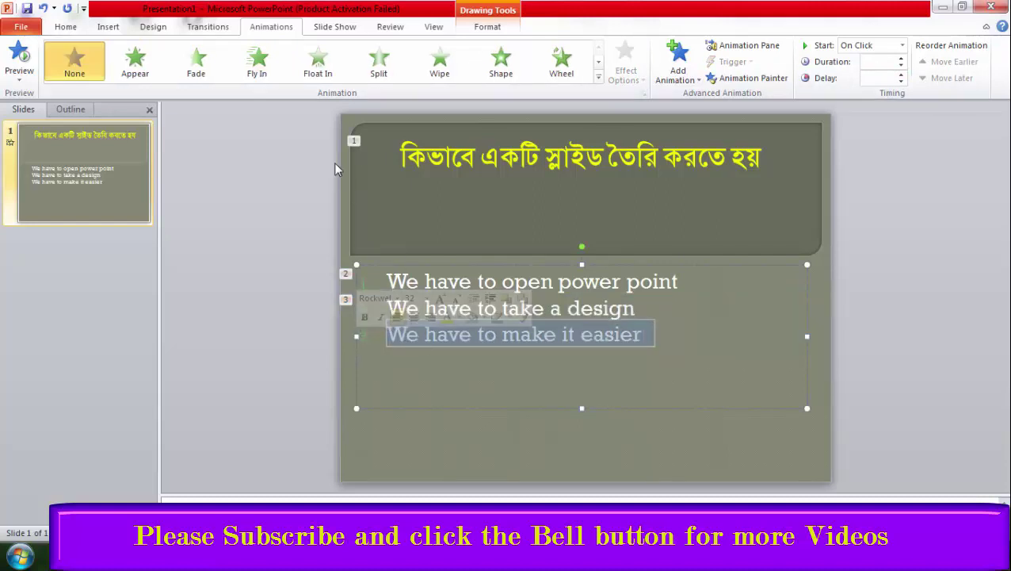
pyautogui.click(258, 63)
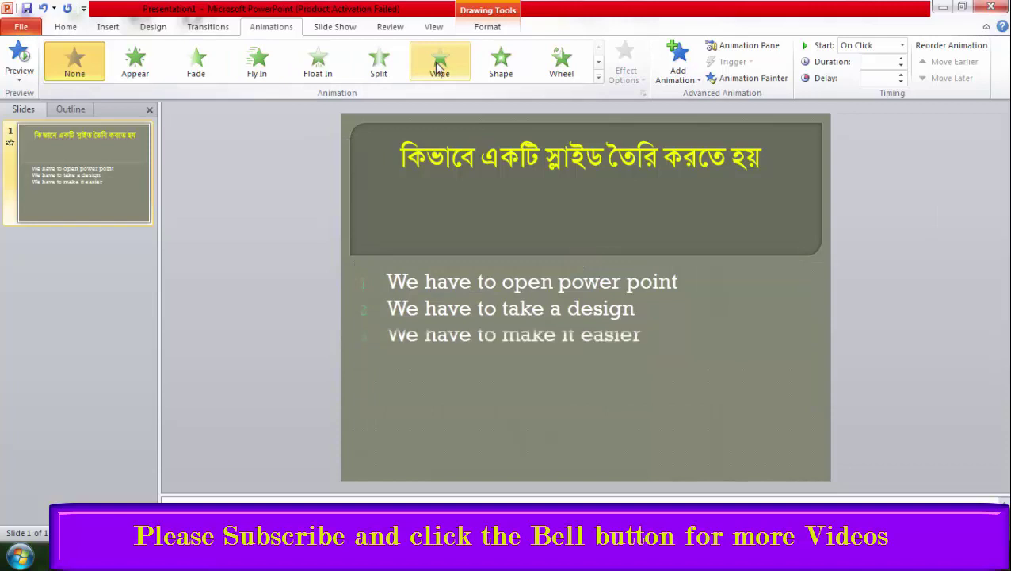
pyautogui.click(498, 66)
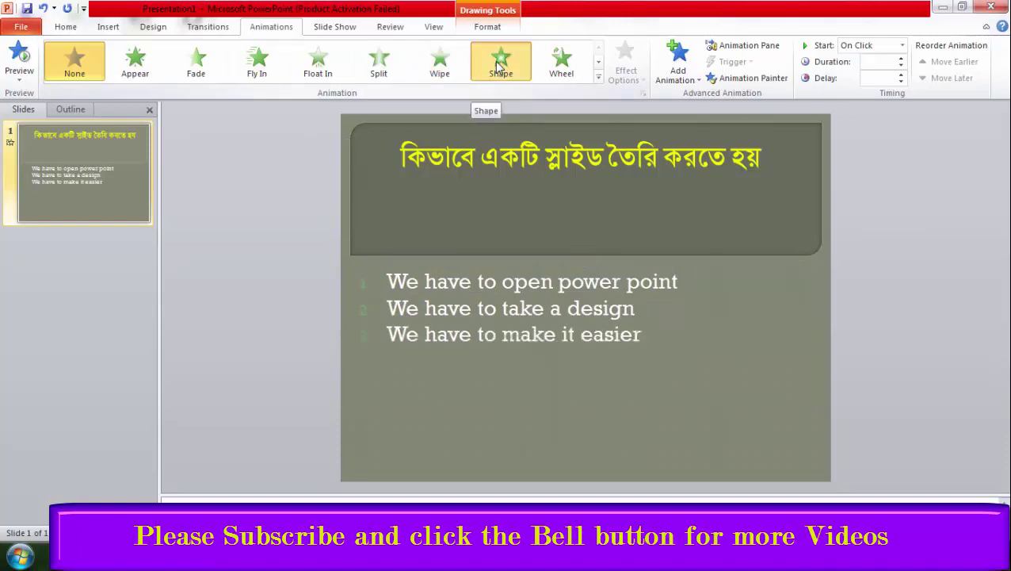
pyautogui.click(902, 73)
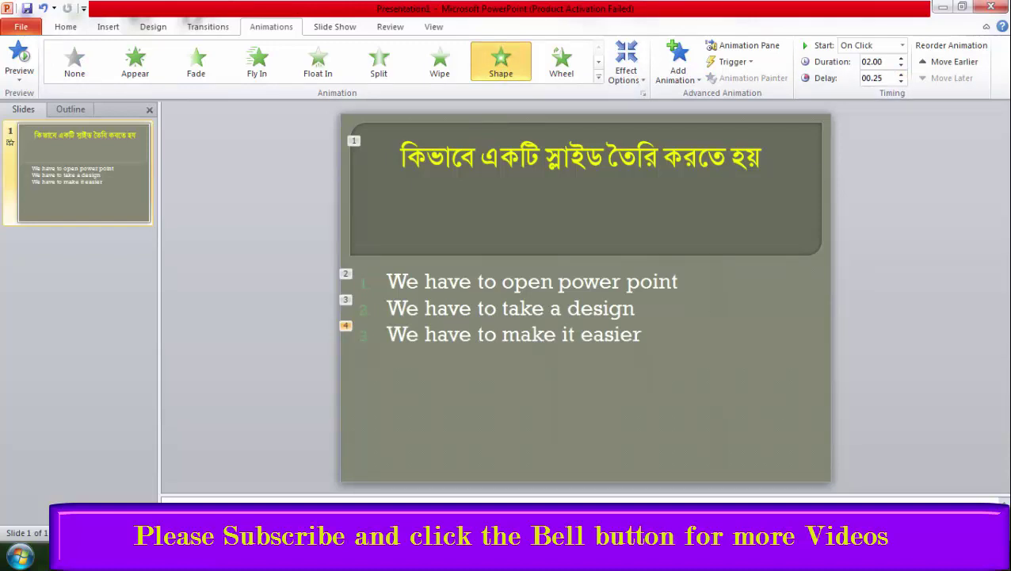
pyautogui.press('F5')
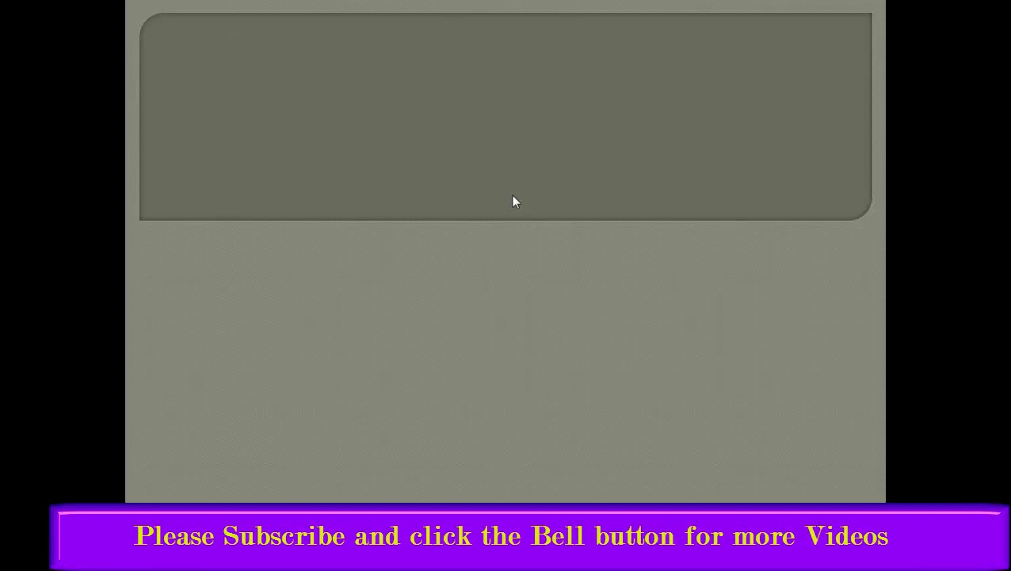
pyautogui.click(512, 196)
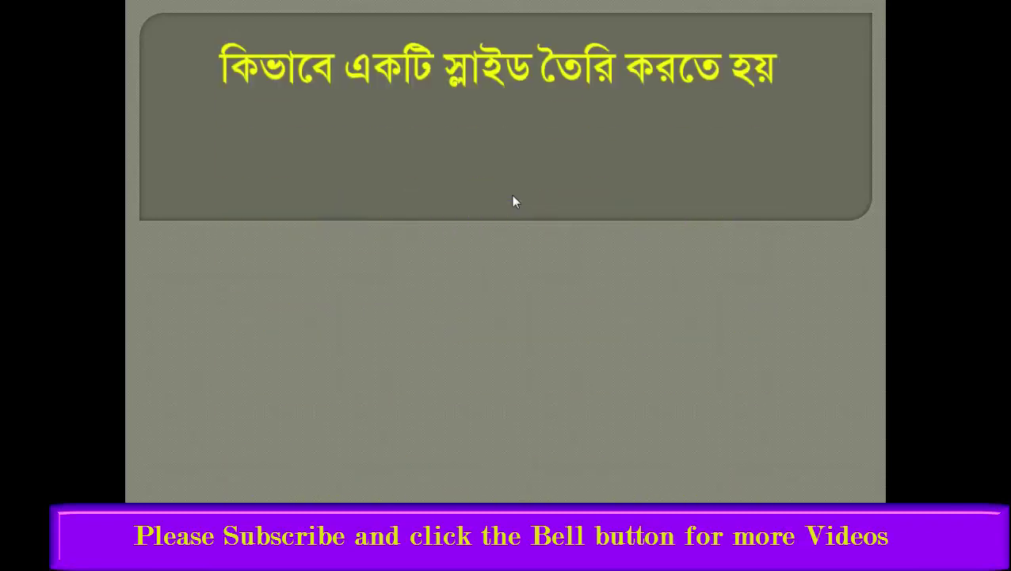
pyautogui.click(513, 195)
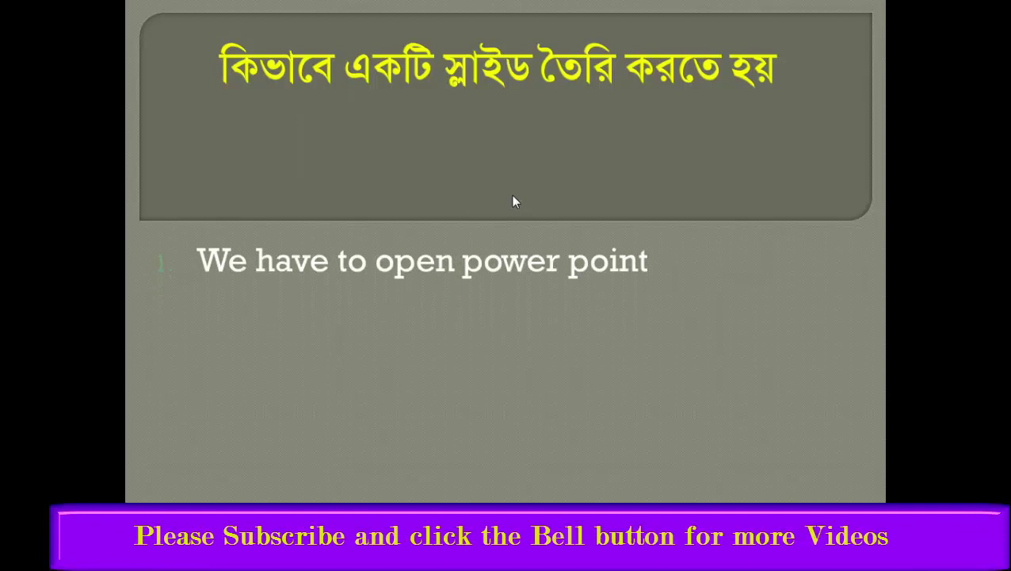
pyautogui.click(513, 202)
pyautogui.click(513, 202)
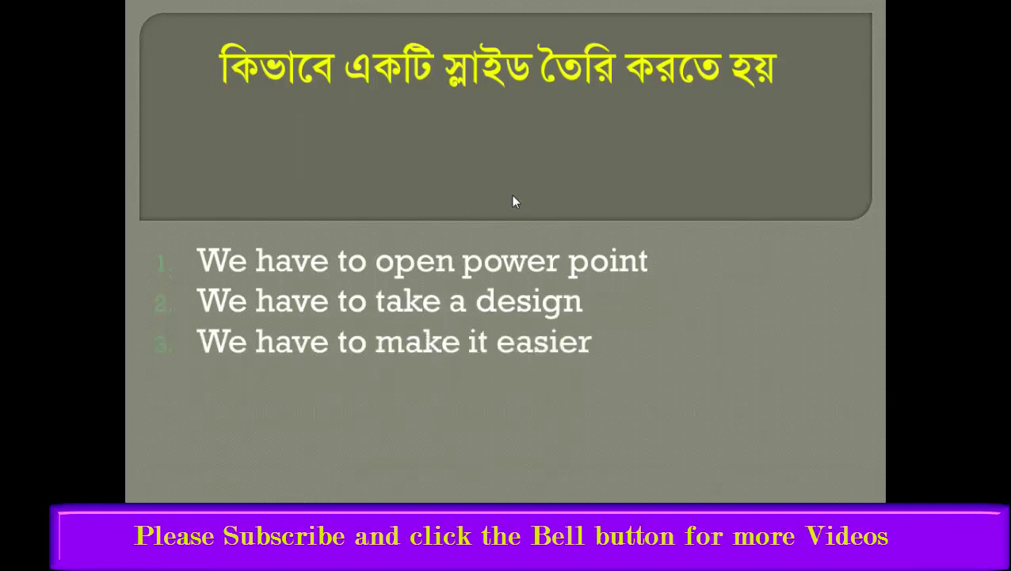
pyautogui.press('Escape')
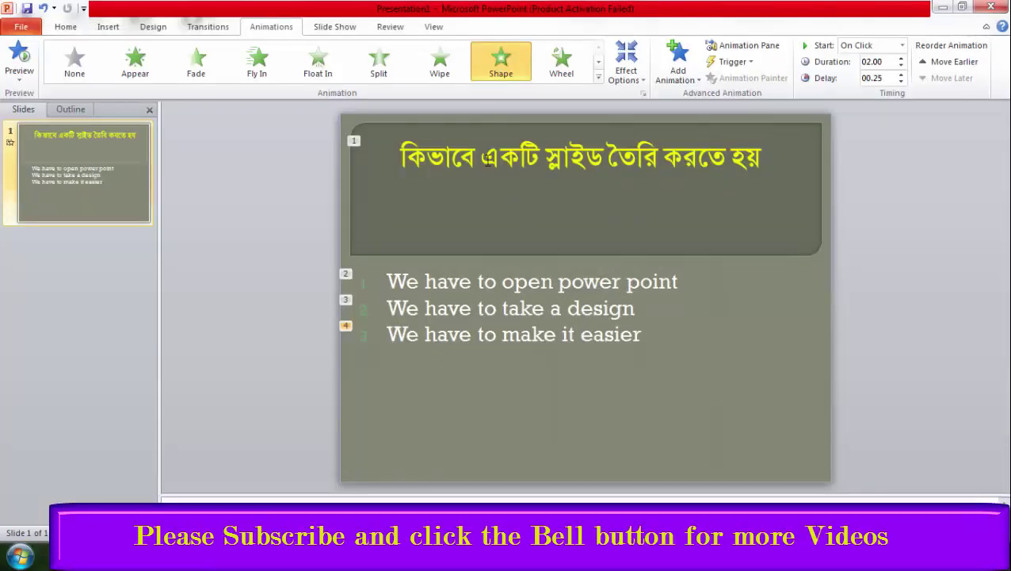
# Add a second slide and type the Bengali title 'কাজটি কি হবে ?' phonetically
pyautogui.rightClick(86, 179)
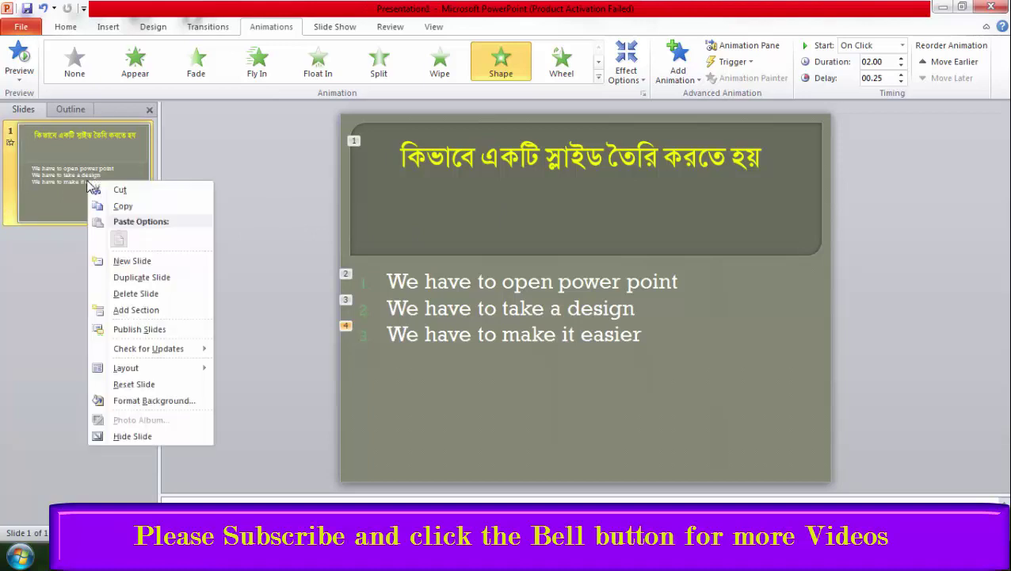
pyautogui.click(120, 262)
pyautogui.click(620, 155)
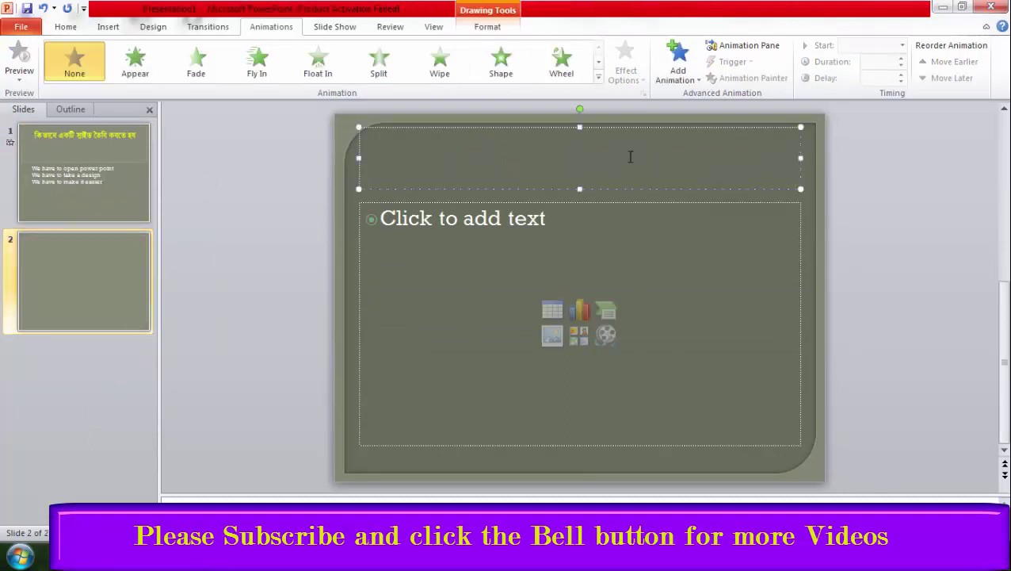
pyautogui.write('e')
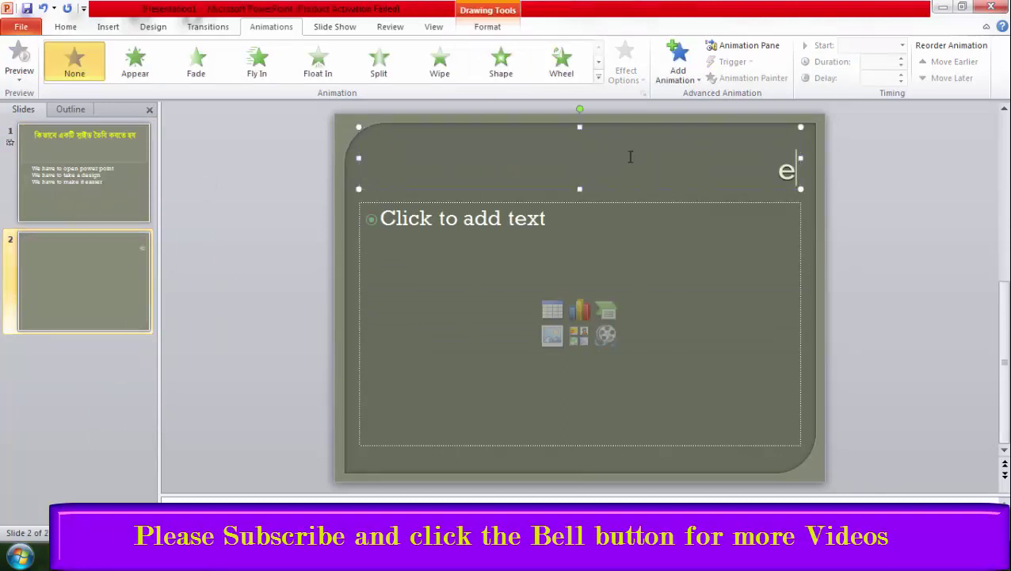
pyautogui.press('BackSpace')
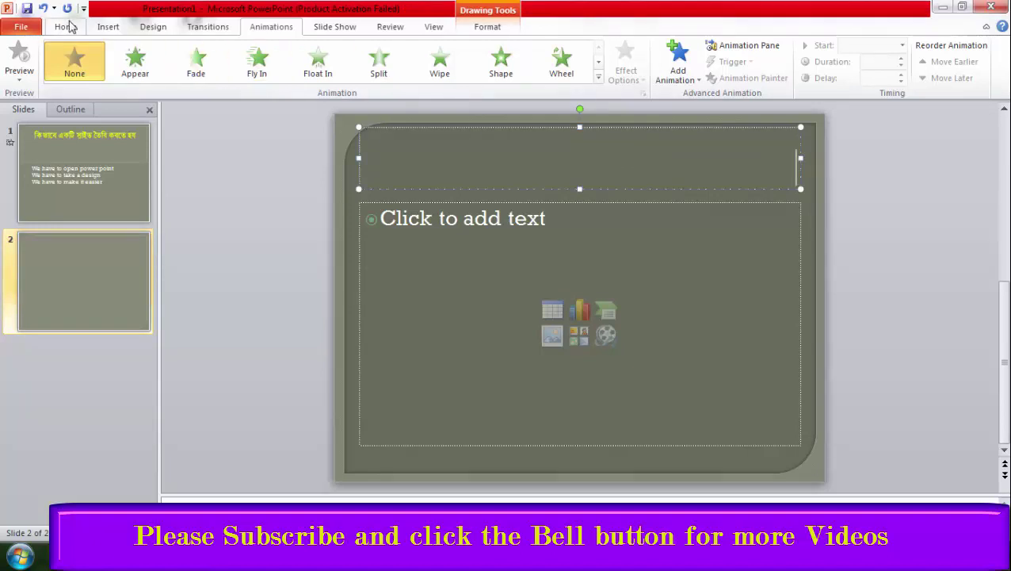
pyautogui.click(66, 26)
pyautogui.click(391, 76)
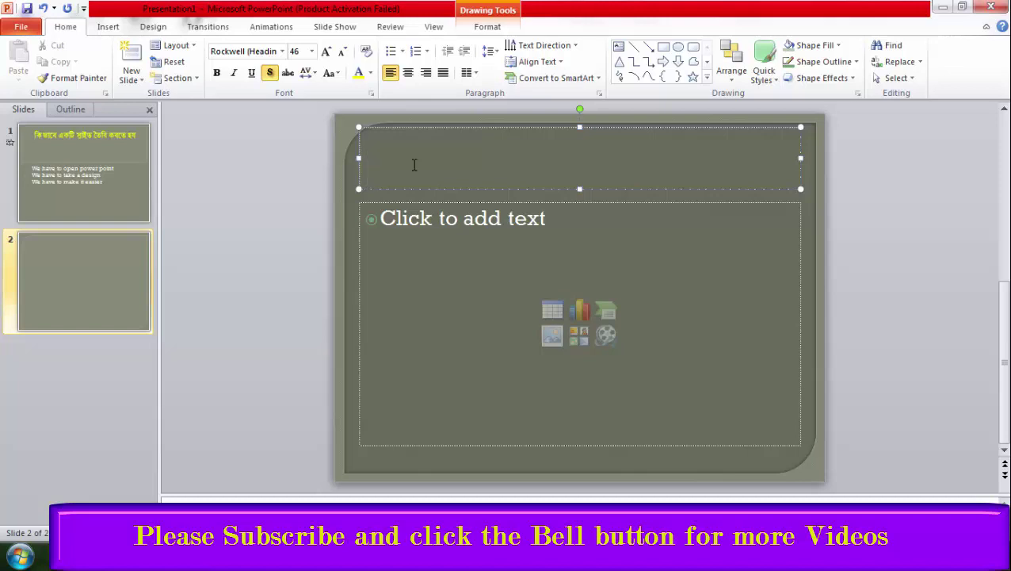
pyautogui.hotkey('alt', 'shift')
pyautogui.write('kaj')
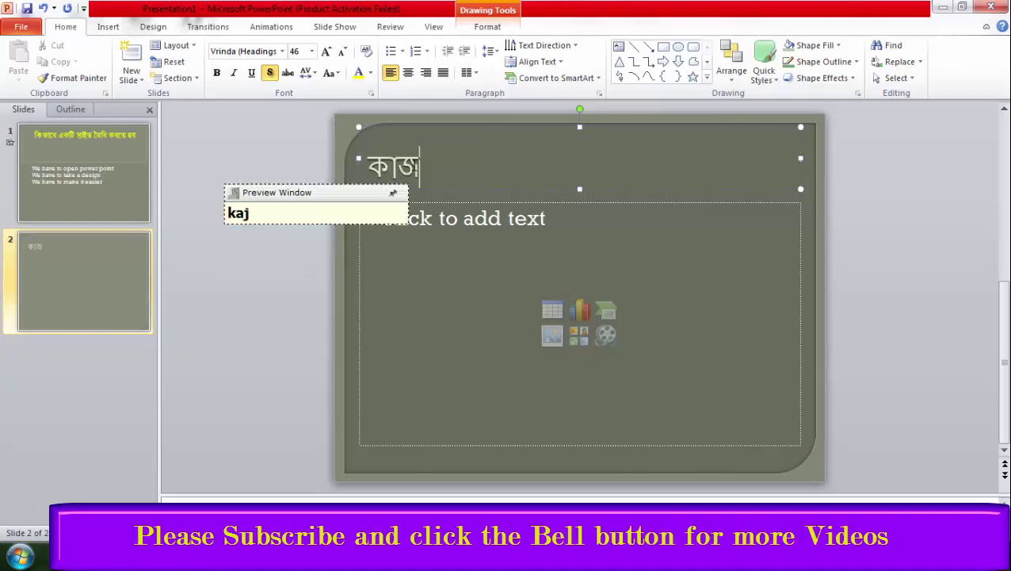
pyautogui.write('oTI ki')
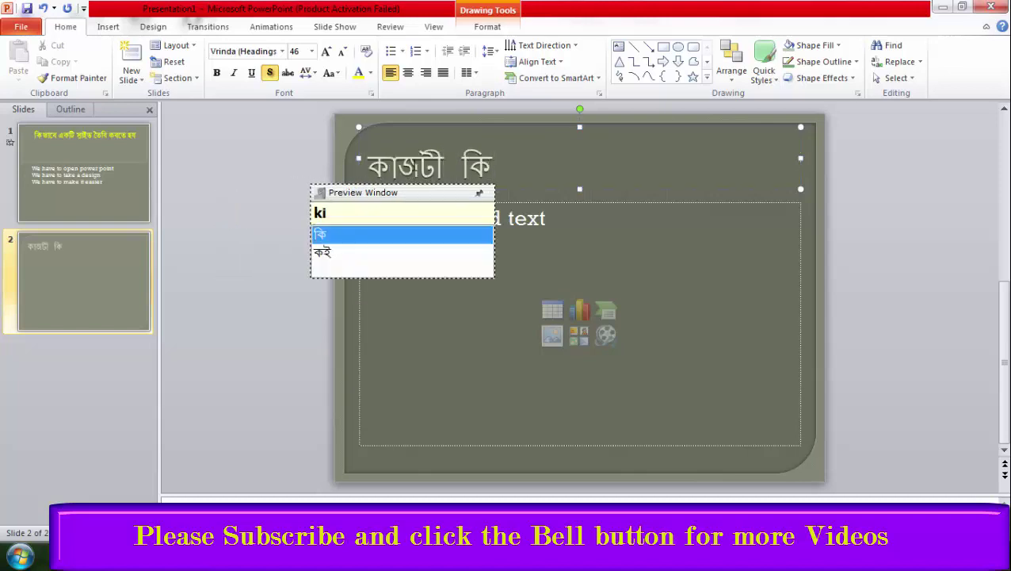
pyautogui.press('BackSpace')
pyautogui.press('BackSpace')
pyautogui.press('BackSpace')
pyautogui.press('BackSpace')
pyautogui.press('BackSpace')
pyautogui.write('Ti')
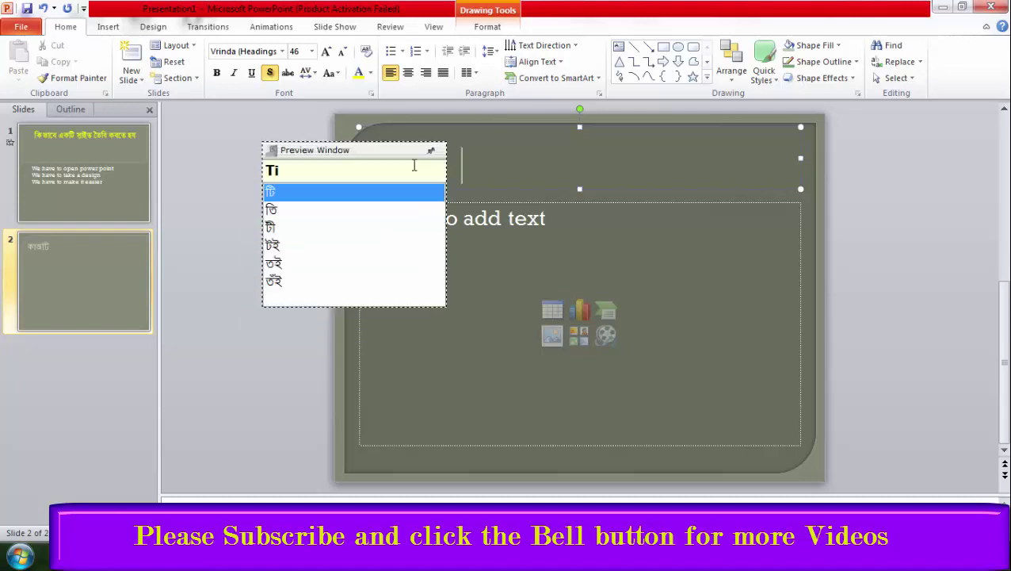
pyautogui.write(' ki hobe ')
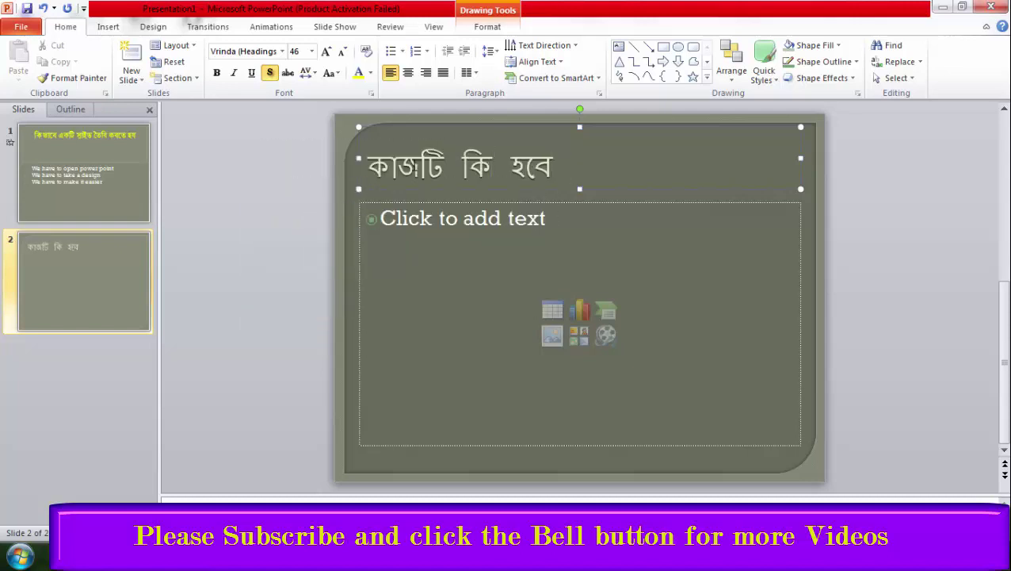
pyautogui.write('?')
# Set the new title's font to SolaimanLipi and centre it
pyautogui.moveTo(445, 165); pyautogui.dragTo(519, 296)
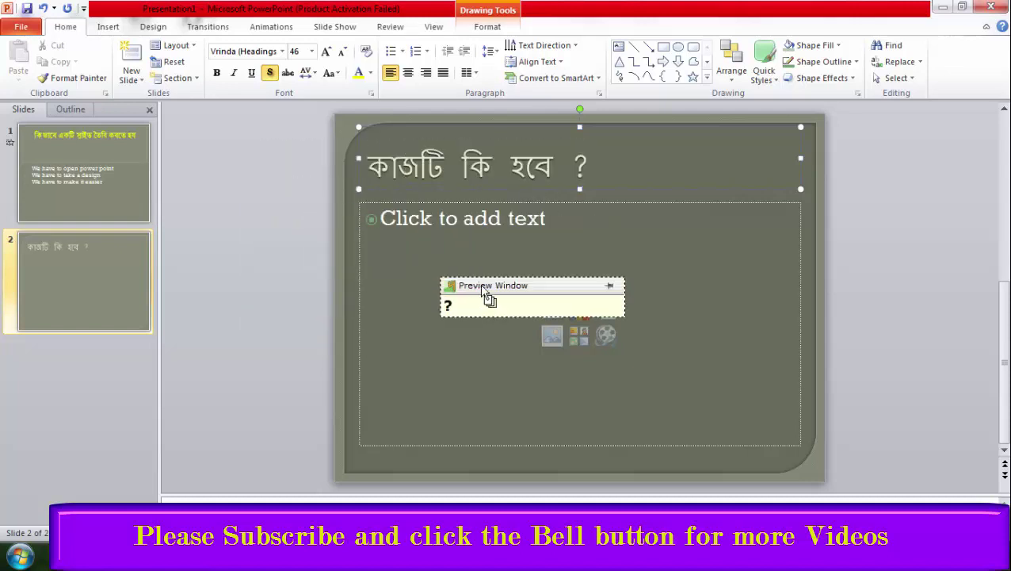
pyautogui.moveTo(598, 168); pyautogui.dragTo(317, 150)
pyautogui.click(234, 51)
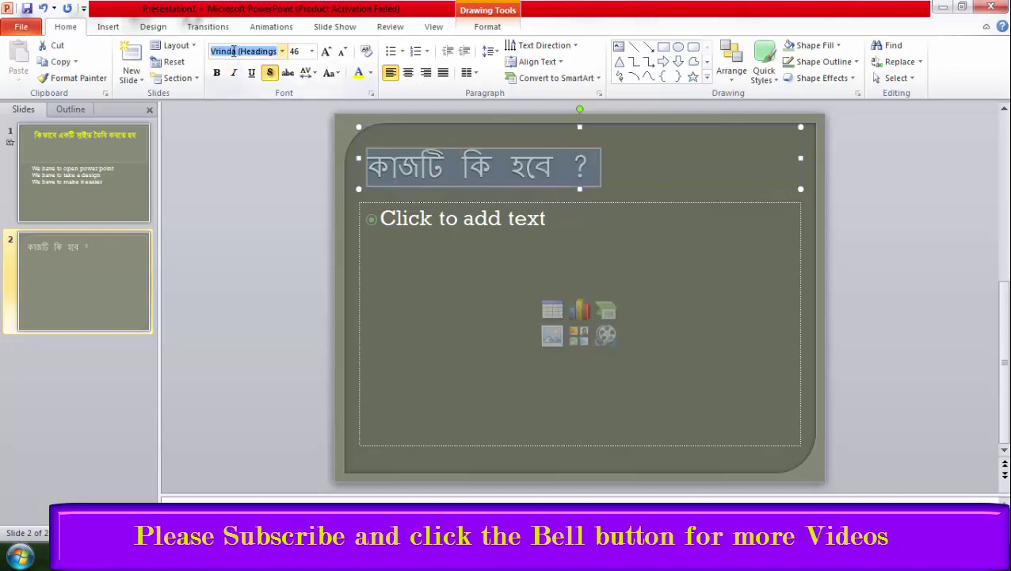
pyautogui.write('SolaimanLipi')
pyautogui.press('Return')
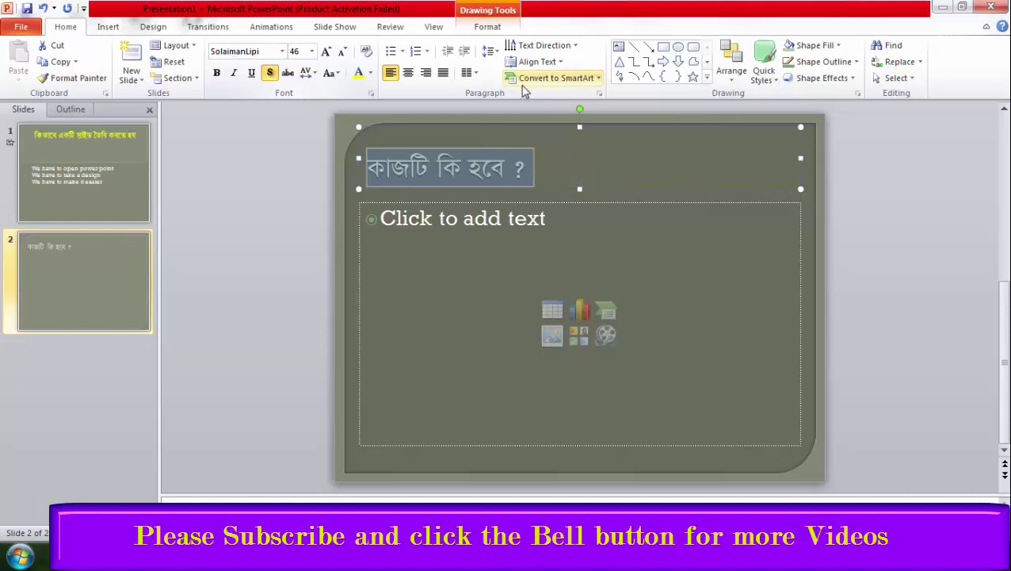
pyautogui.click(408, 72)
pyautogui.click(444, 236)
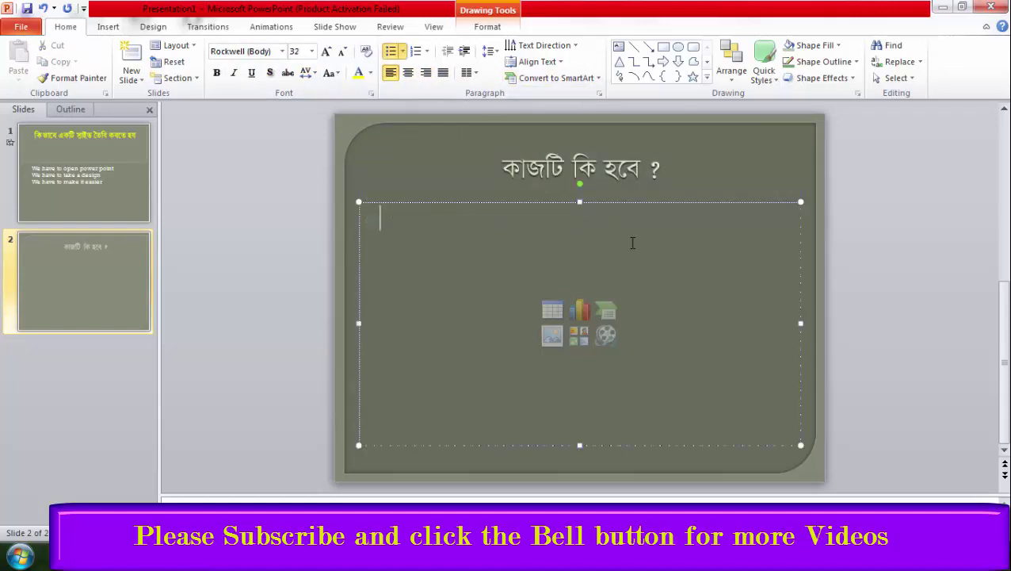
# Insert the Hydrangeas sample picture on slide 2 and widen it to 9.17 inches
pyautogui.click(551, 338)
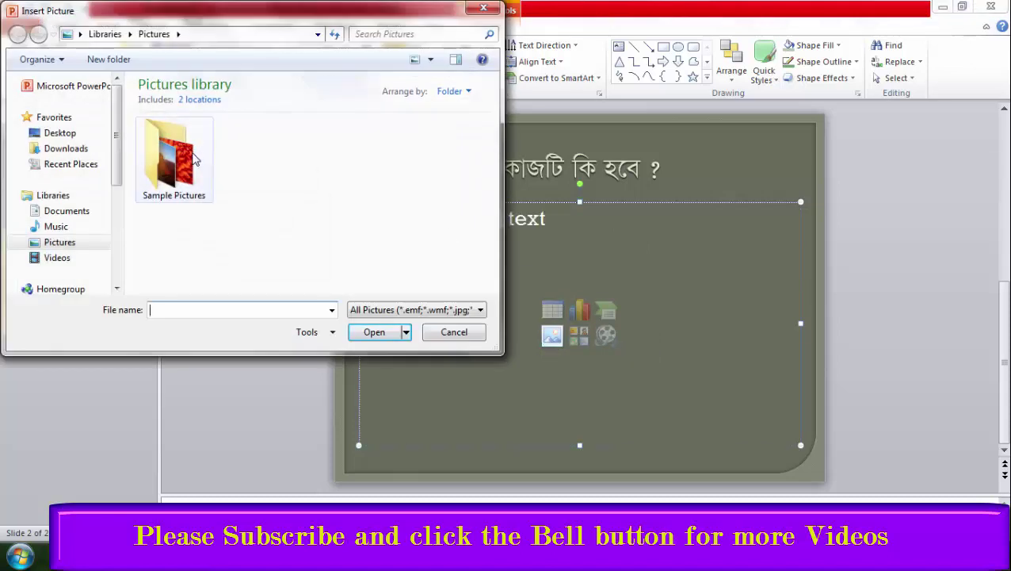
pyautogui.doubleClick(197, 150)
pyautogui.doubleClick(349, 163)
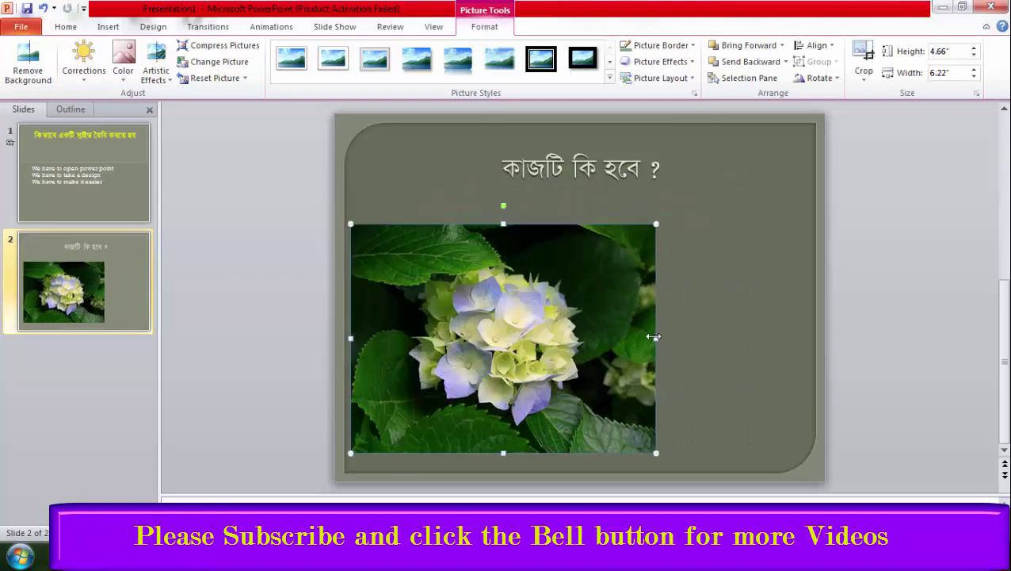
pyautogui.moveTo(656, 338); pyautogui.dragTo(800, 339)
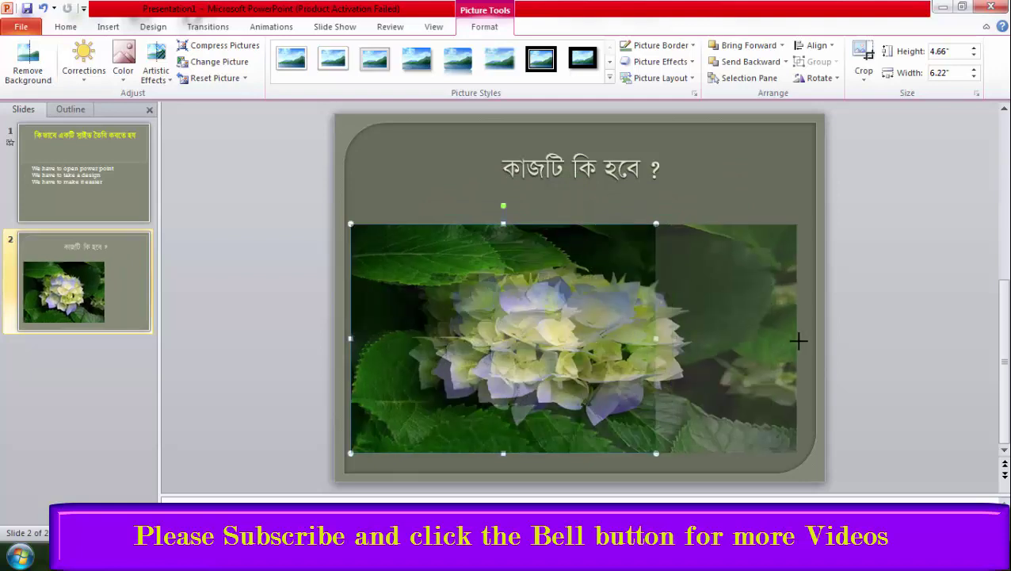
pyautogui.click(602, 169)
pyautogui.moveTo(673, 169); pyautogui.dragTo(527, 166)
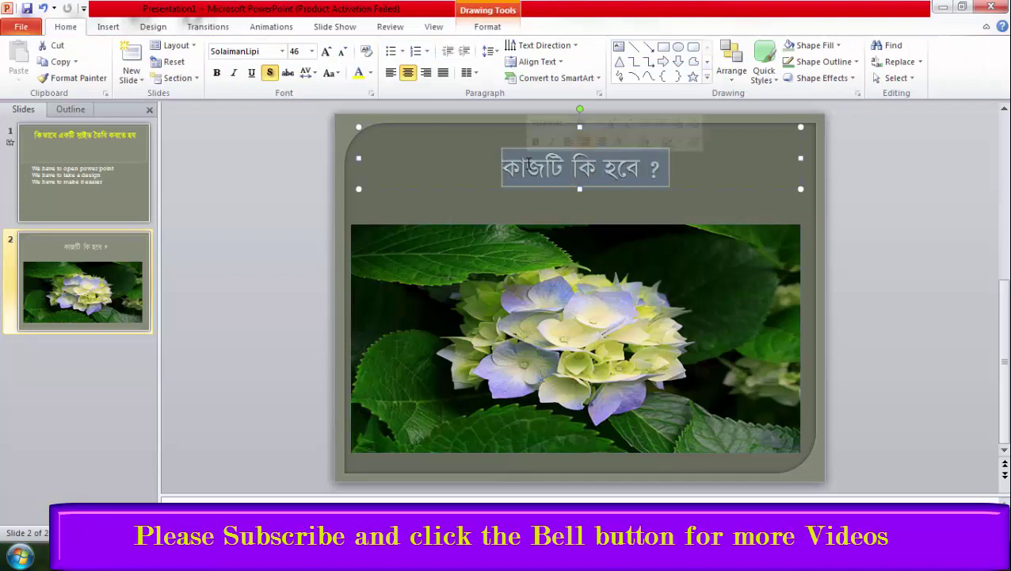
# Give slide 2 a Wipe transition
pyautogui.click(261, 29)
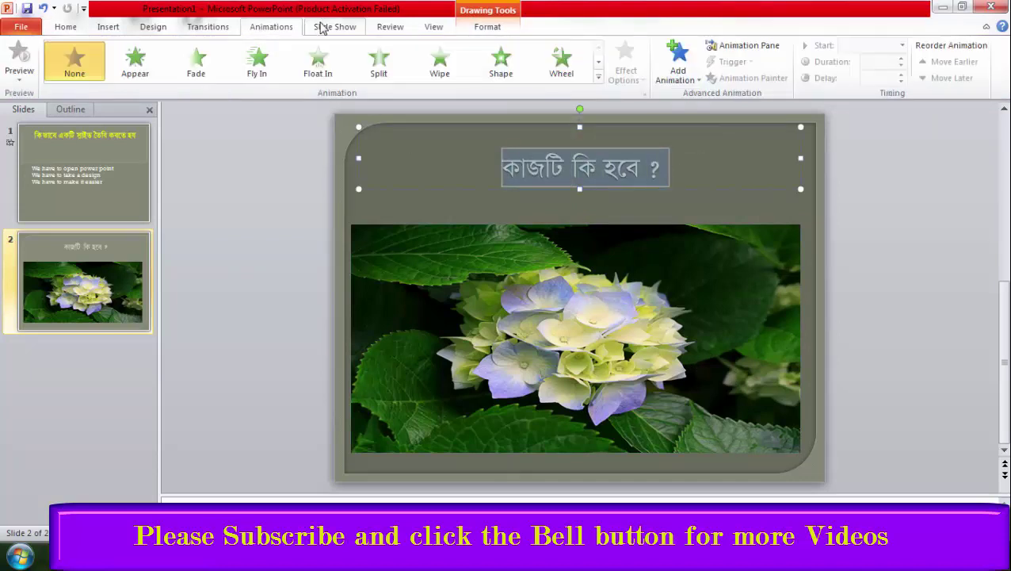
pyautogui.click(214, 28)
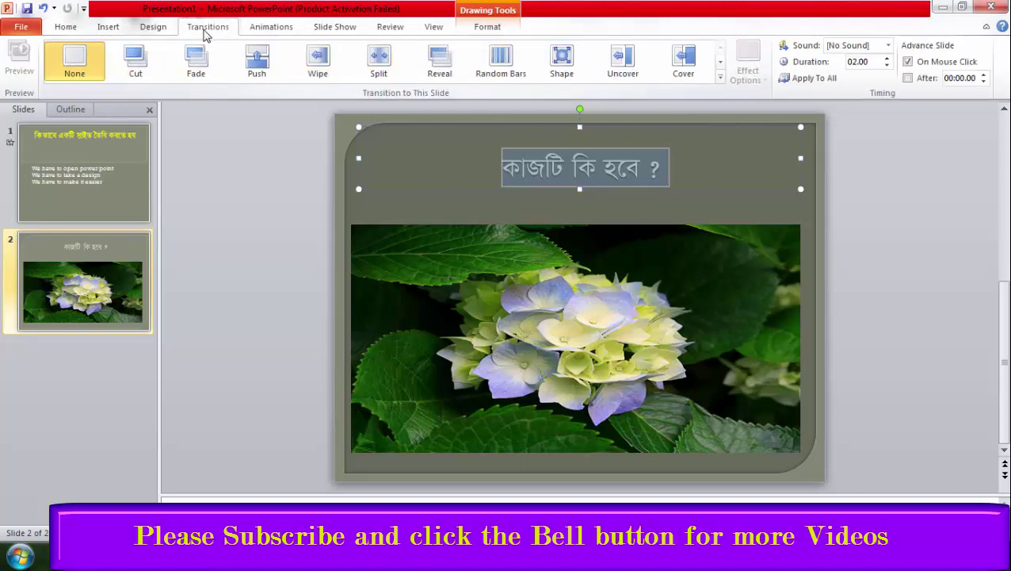
pyautogui.click(316, 65)
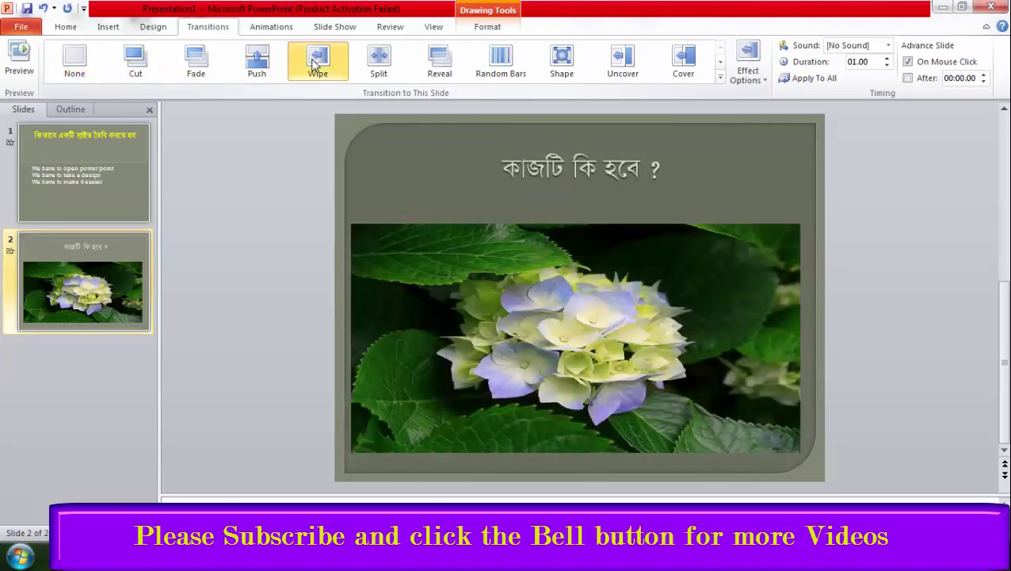
# Animate the slide 2 title with Float In and the hydrangea photo with Zoom, then return to slide 1
pyautogui.click(271, 27)
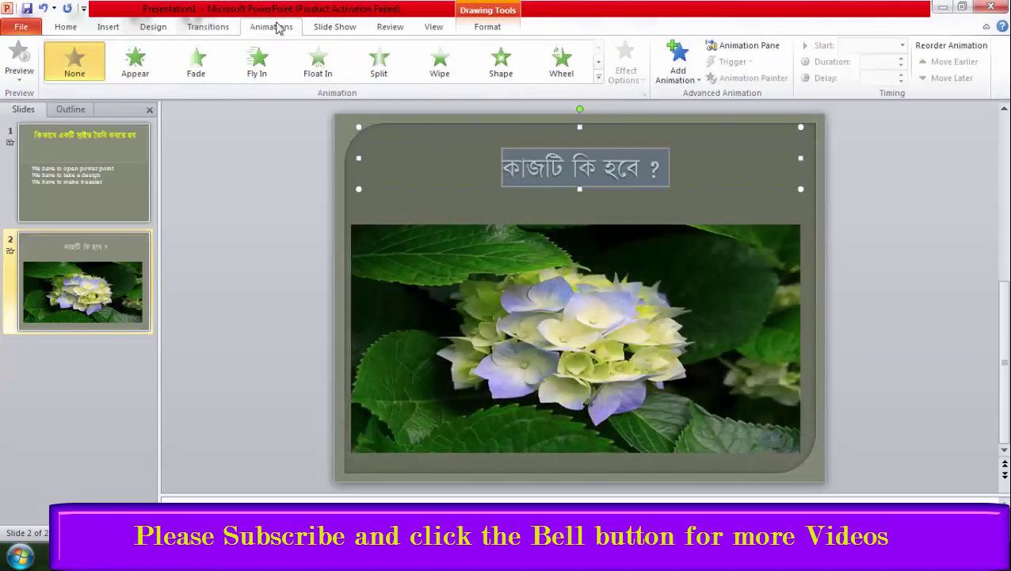
pyautogui.click(319, 68)
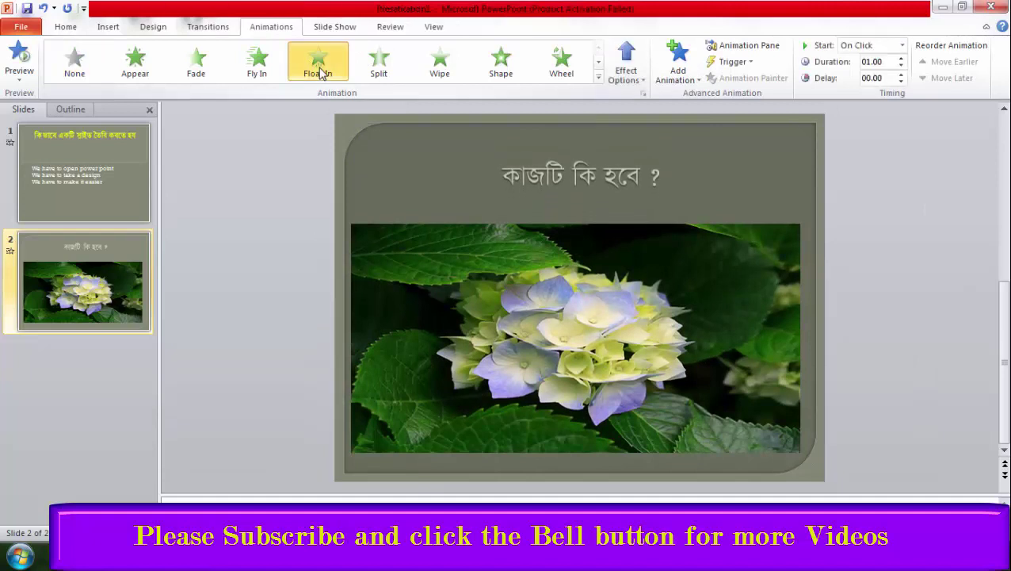
pyautogui.click(474, 254)
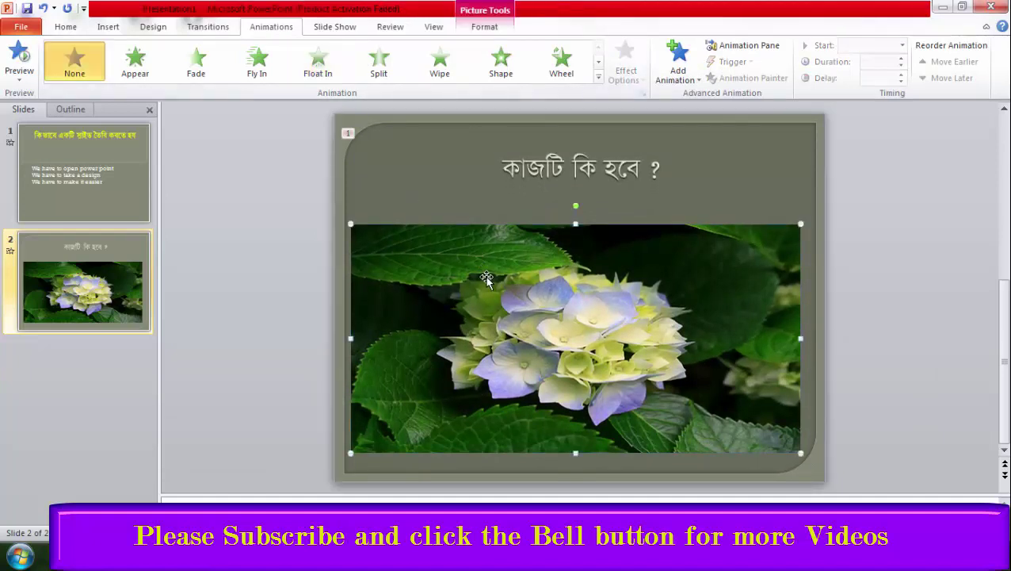
pyautogui.click(599, 62)
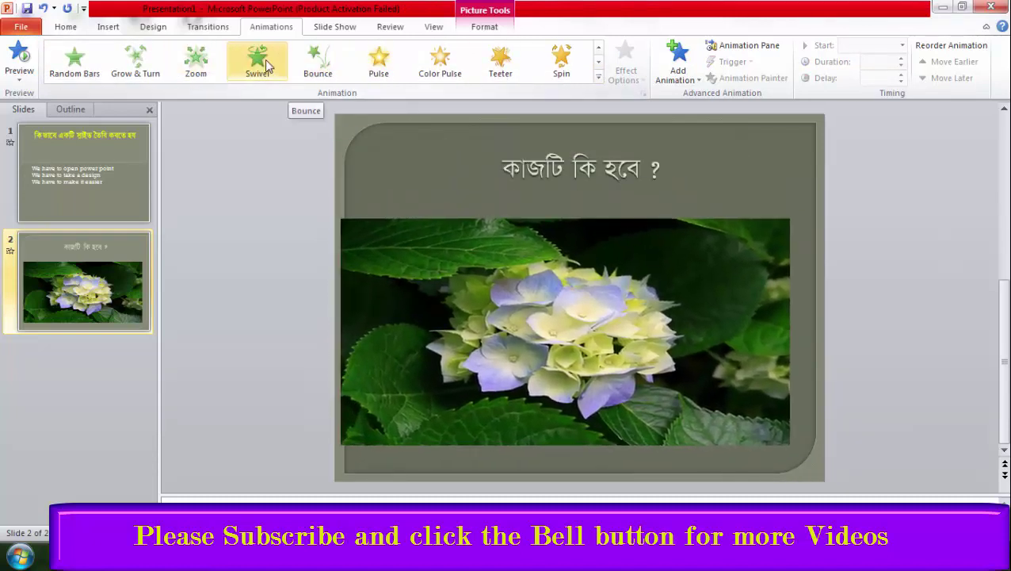
pyautogui.click(199, 72)
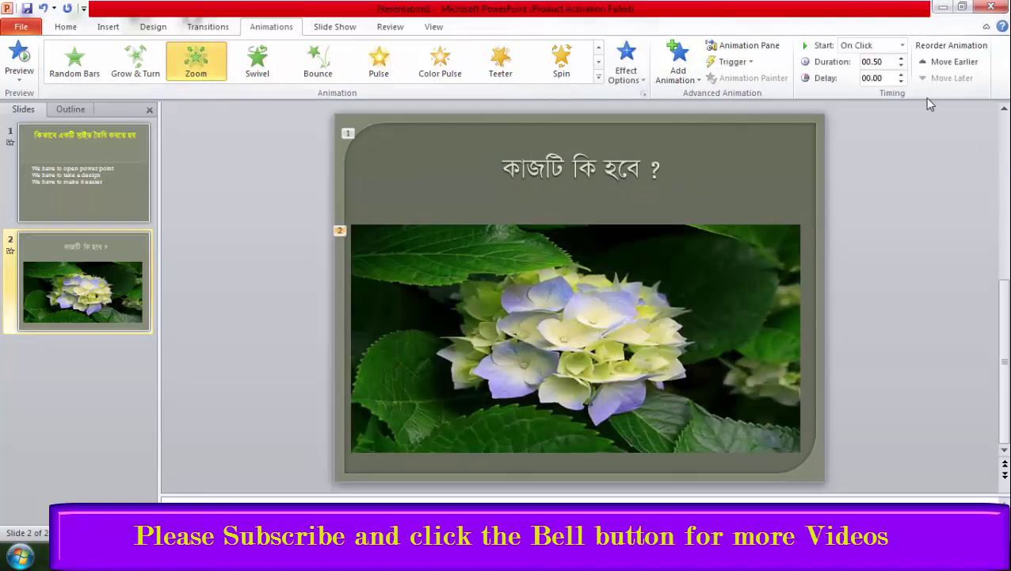
pyautogui.click(78, 180)
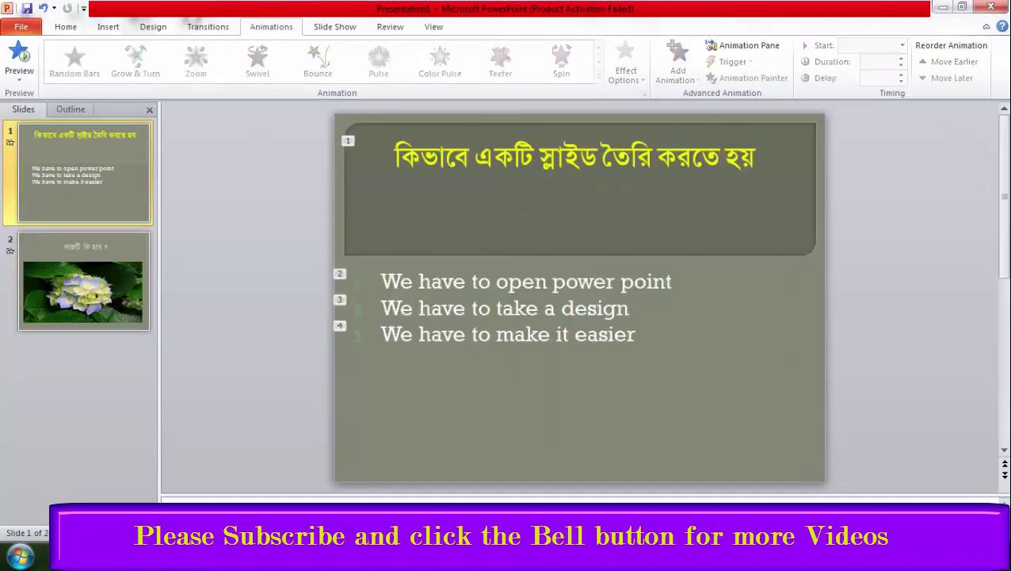
# Play the slide show from slide 1 through both slides' animations, then exit back to editing
pyautogui.press('F5')
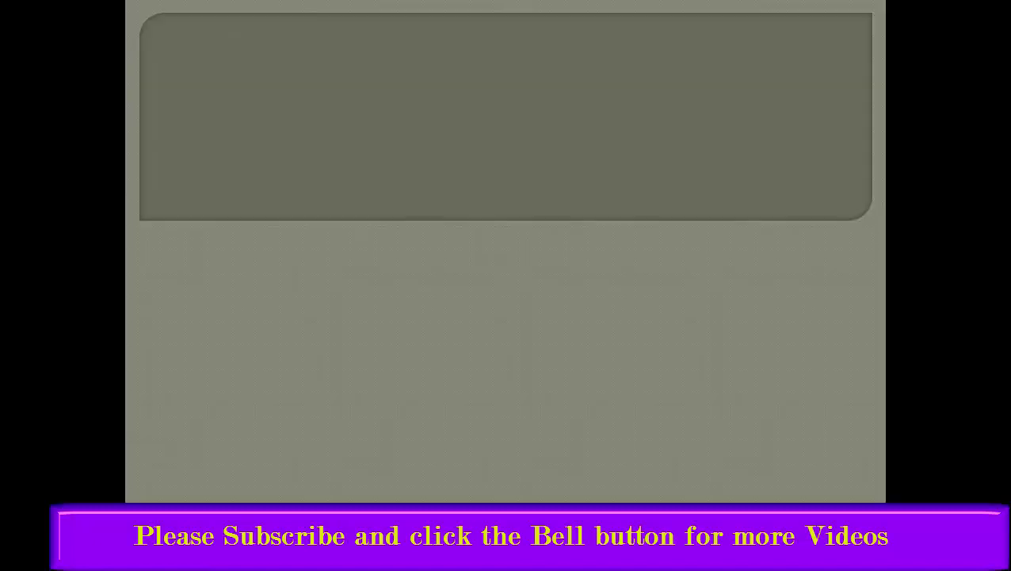
pyautogui.press('Return')
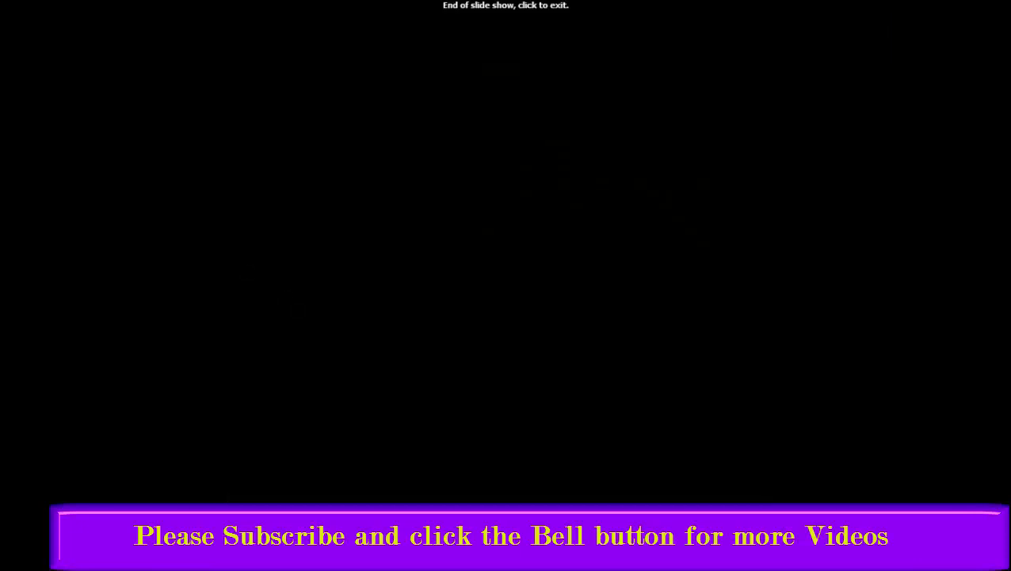
pyautogui.press('Escape')
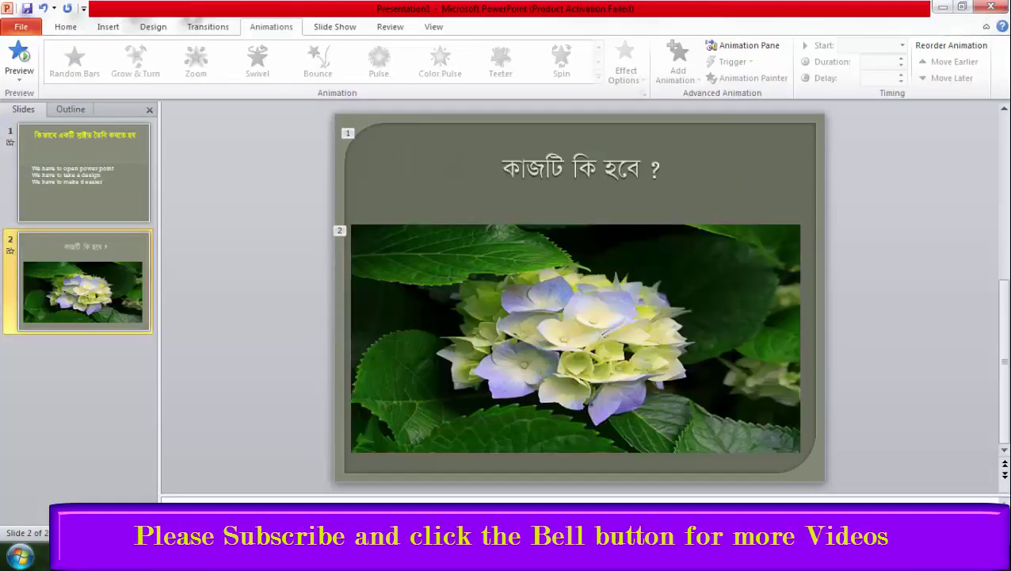